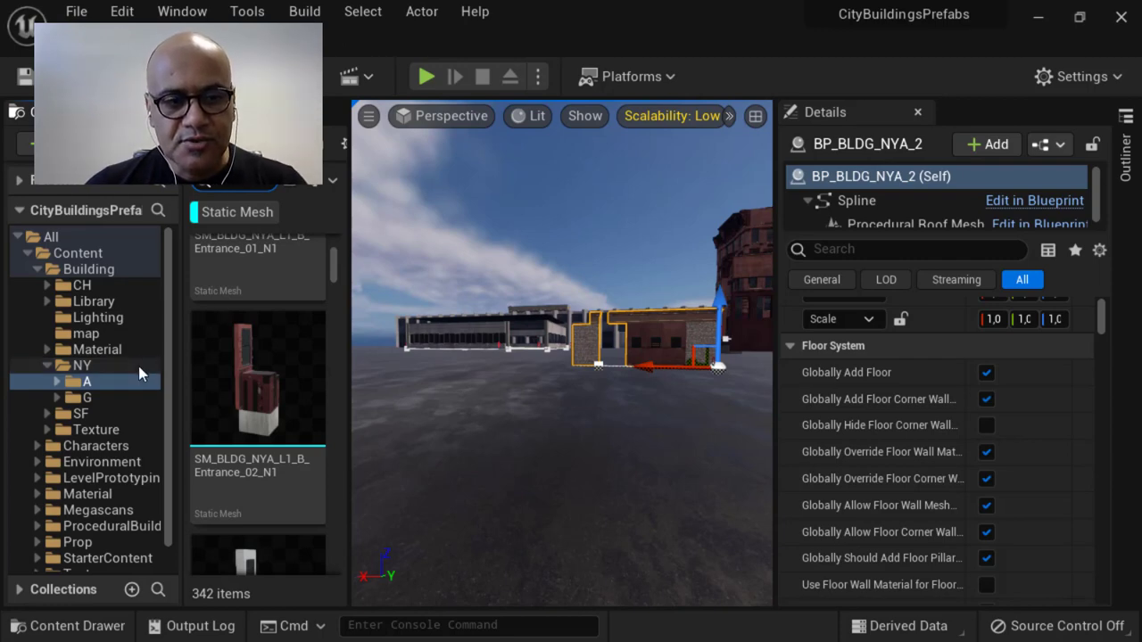
- Open the ProceduralBuildingGenerator Blueprints folder and turn off the Static Mesh filter
{"action": "scroll", "coordinate": [136, 481], "scroll_direction": "down", "scroll_amount": 1}
{"action": "double_click", "coordinate": [134, 503]}
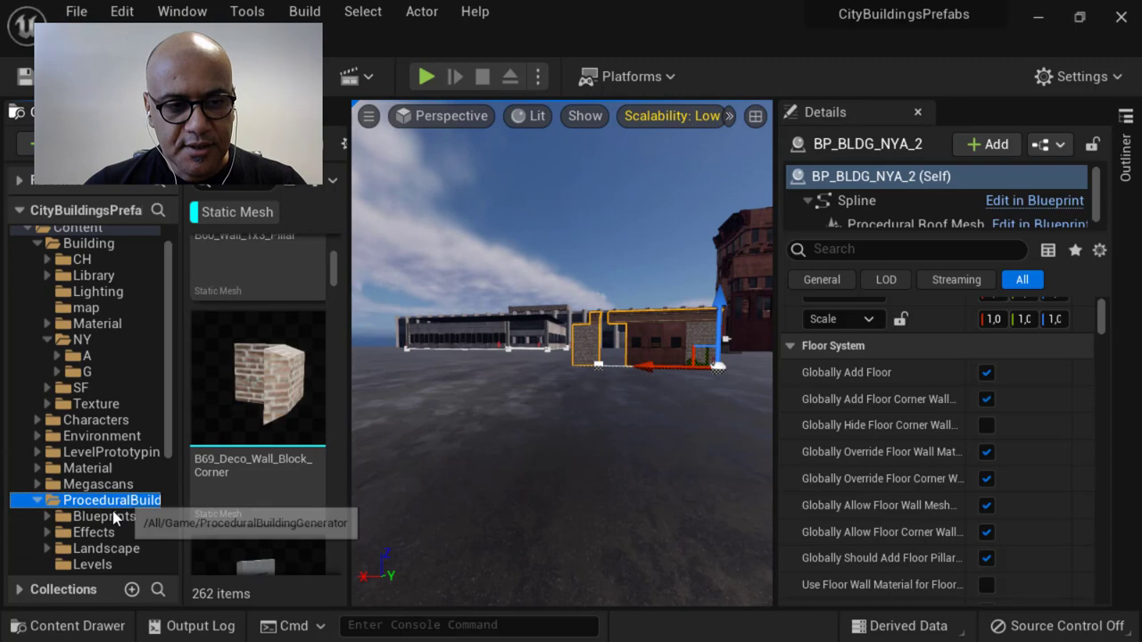
{"action": "left_click", "coordinate": [107, 517]}
{"action": "left_click", "coordinate": [236, 216]}
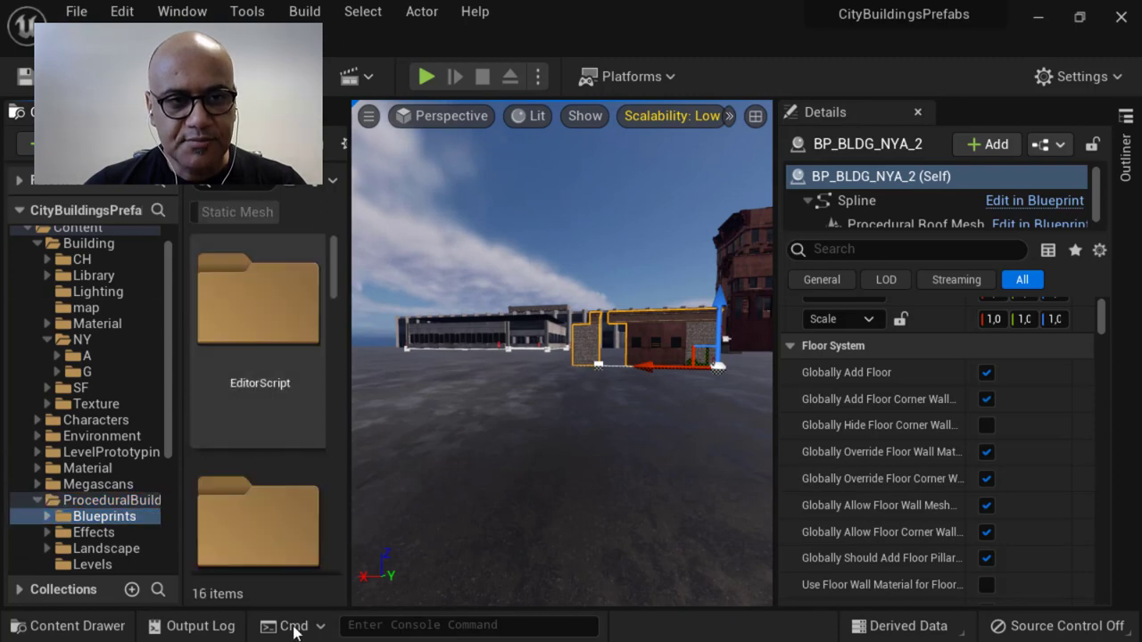
- Browse the Blueprints folder and widen the folder tree and asset view
{"action": "scroll", "coordinate": [308, 393], "scroll_direction": "down", "scroll_amount": 4}
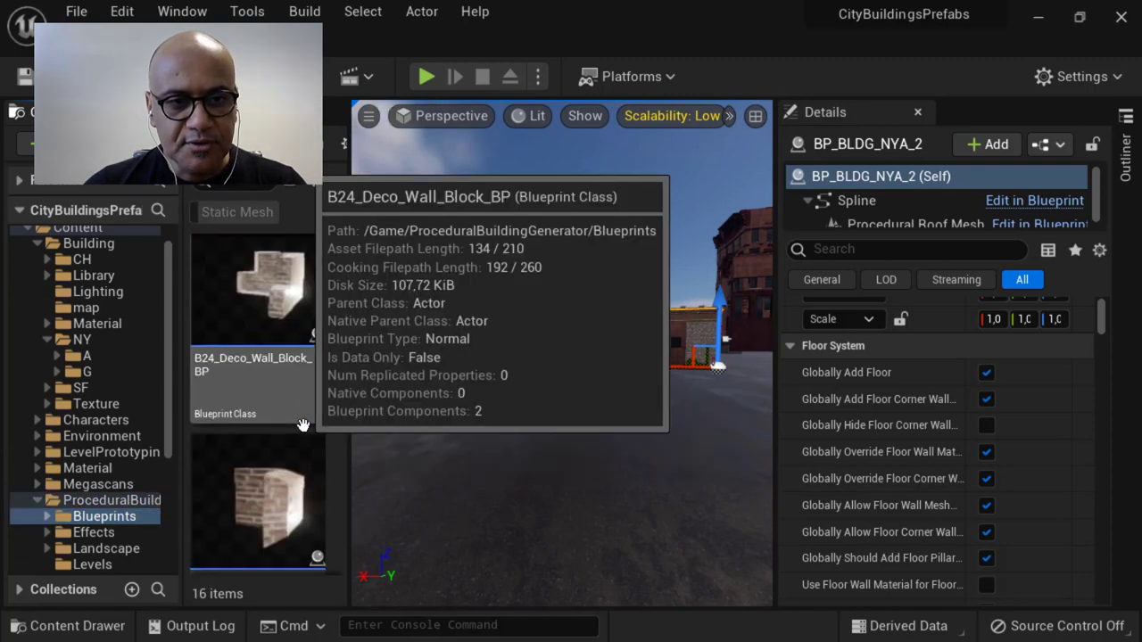
{"action": "scroll", "coordinate": [299, 429], "scroll_direction": "down", "scroll_amount": 3}
{"action": "scroll", "coordinate": [282, 452], "scroll_direction": "down", "scroll_amount": 3}
{"action": "scroll", "coordinate": [282, 453], "scroll_direction": "down", "scroll_amount": 2}
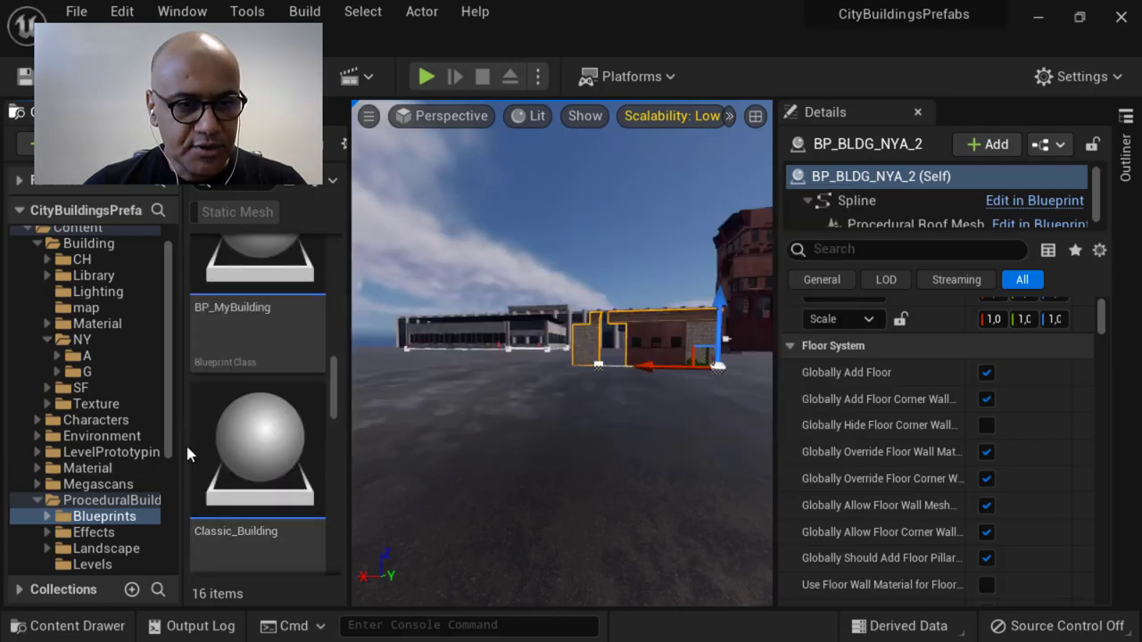
{"action": "left_click_drag", "start_coordinate": [183, 450], "coordinate": [221, 454]}
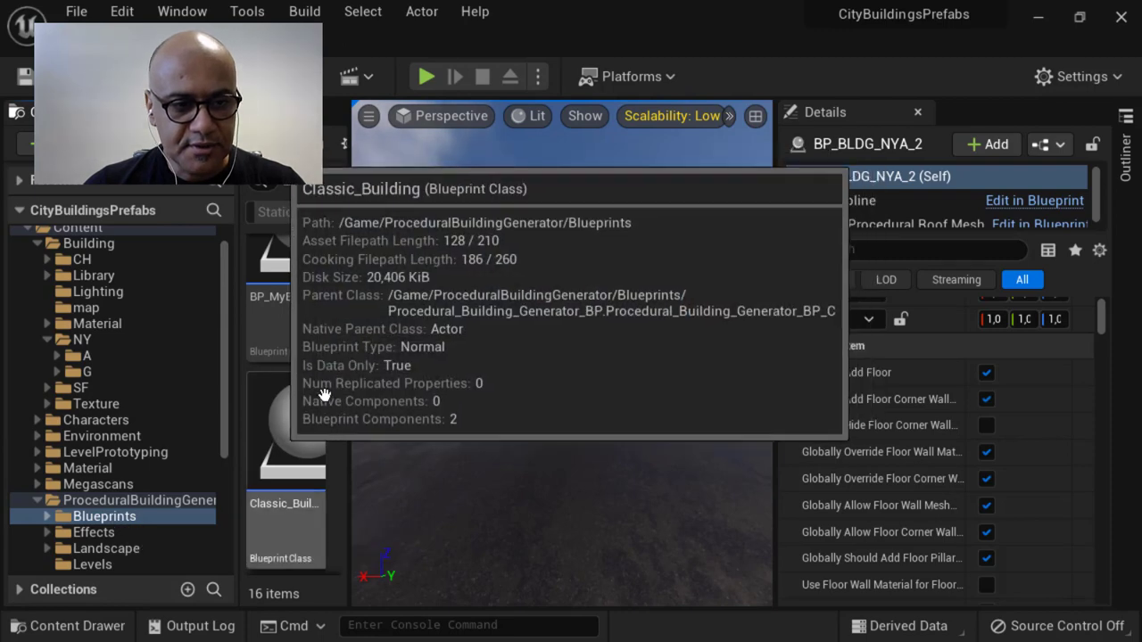
{"action": "left_click_drag", "start_coordinate": [350, 336], "coordinate": [440, 336]}
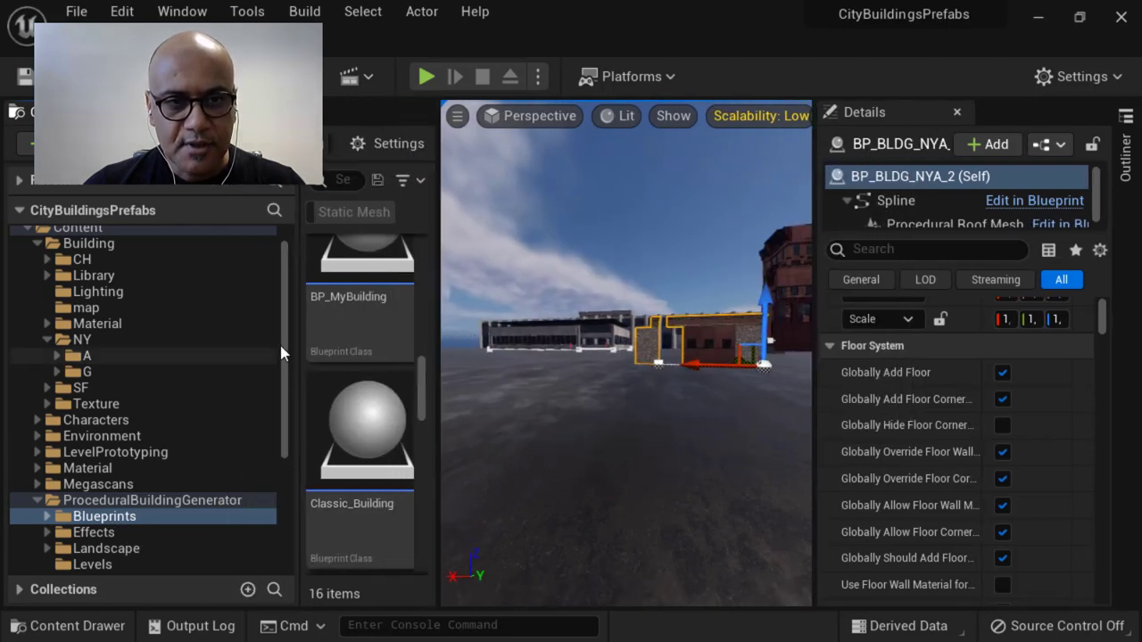
{"action": "left_click_drag", "start_coordinate": [302, 335], "coordinate": [230, 326]}
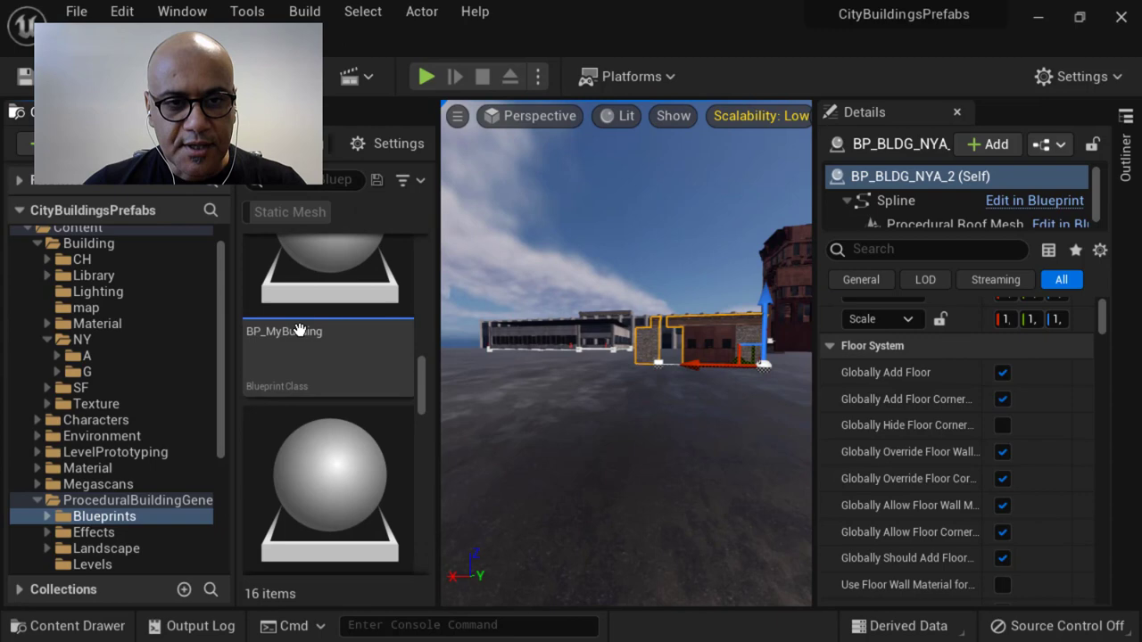
- Create a child Blueprint class of Procedural_Building_Generator_BP and name it BP_Building
{"action": "scroll", "coordinate": [324, 420], "scroll_direction": "down", "scroll_amount": 3}
{"action": "scroll", "coordinate": [323, 447], "scroll_direction": "down", "scroll_amount": 5}
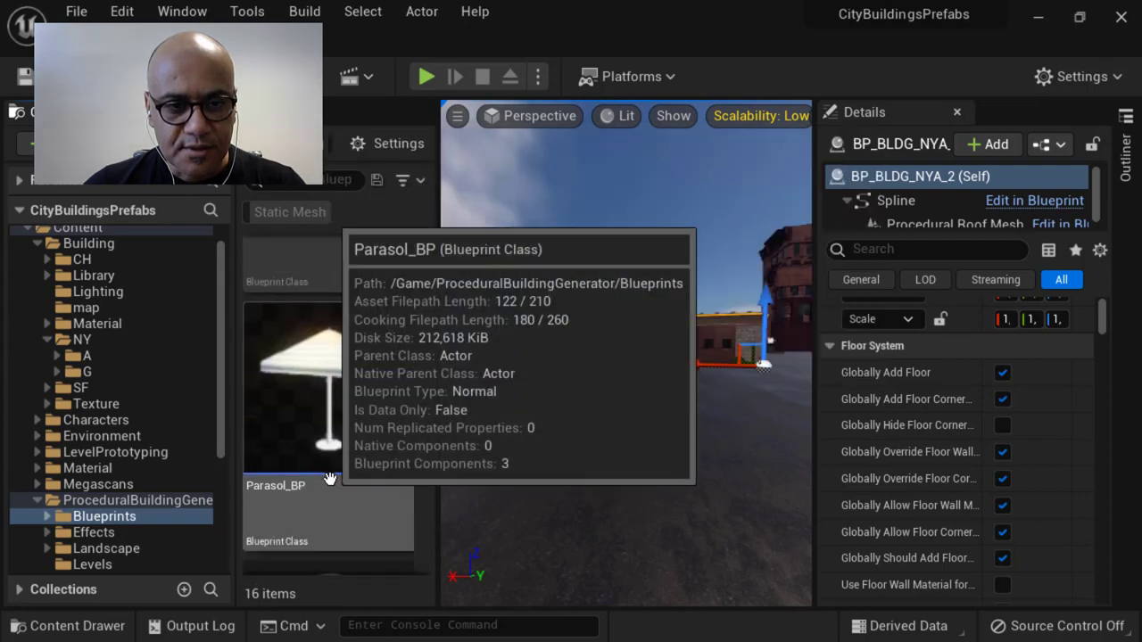
{"action": "scroll", "coordinate": [330, 508], "scroll_direction": "down", "scroll_amount": 4}
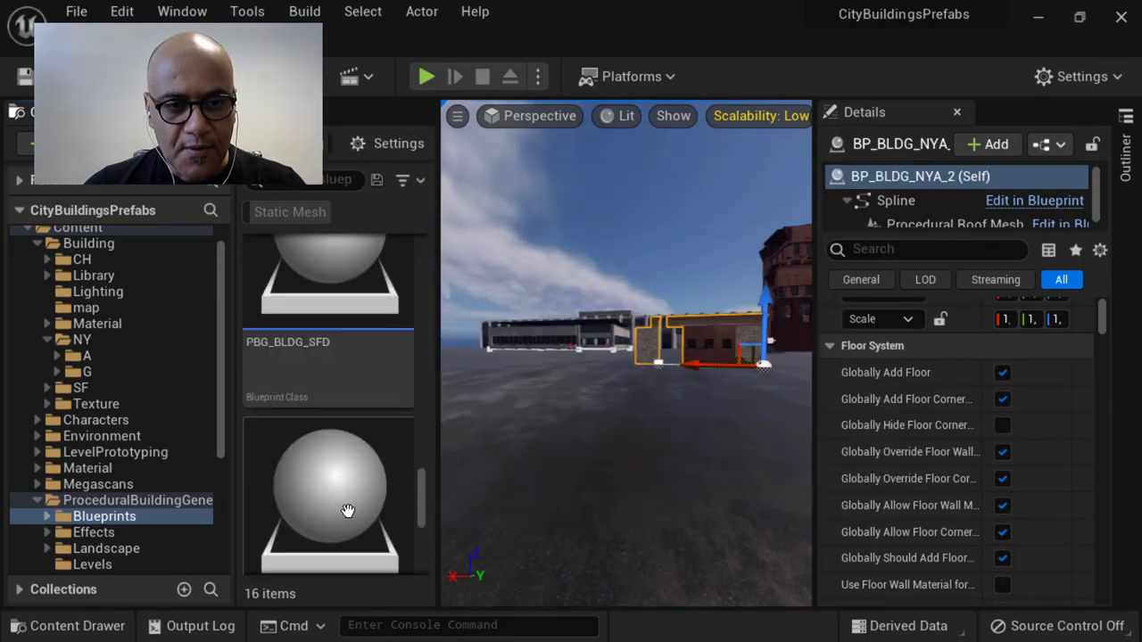
{"action": "left_click_drag", "start_coordinate": [331, 294], "coordinate": [379, 504]}
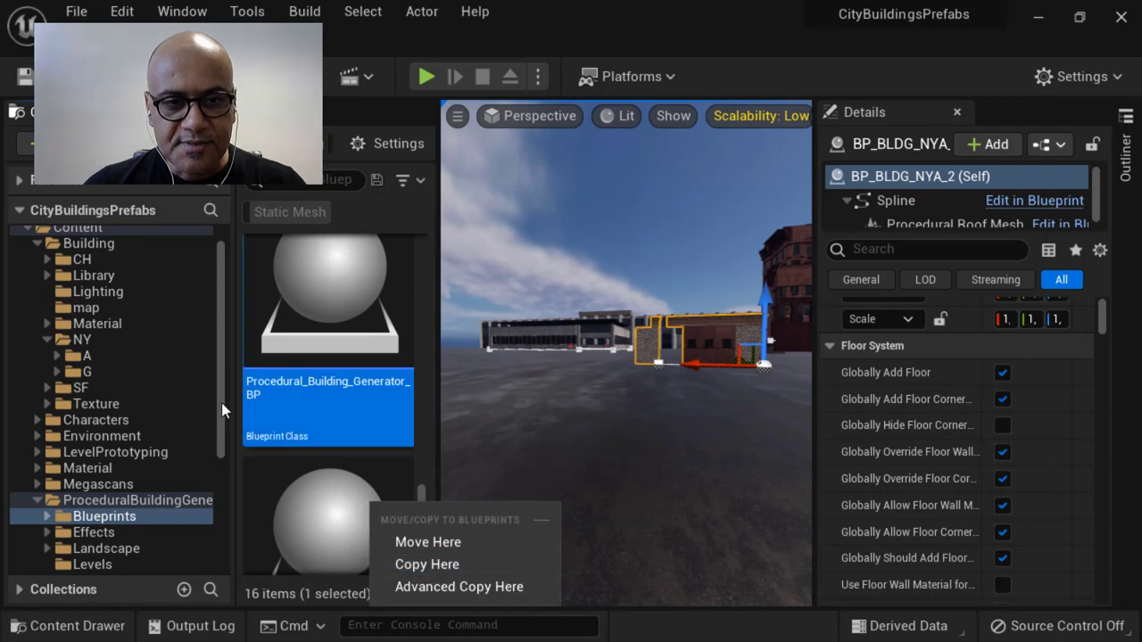
{"action": "left_click", "coordinate": [339, 331]}
{"action": "right_click", "coordinate": [339, 276]}
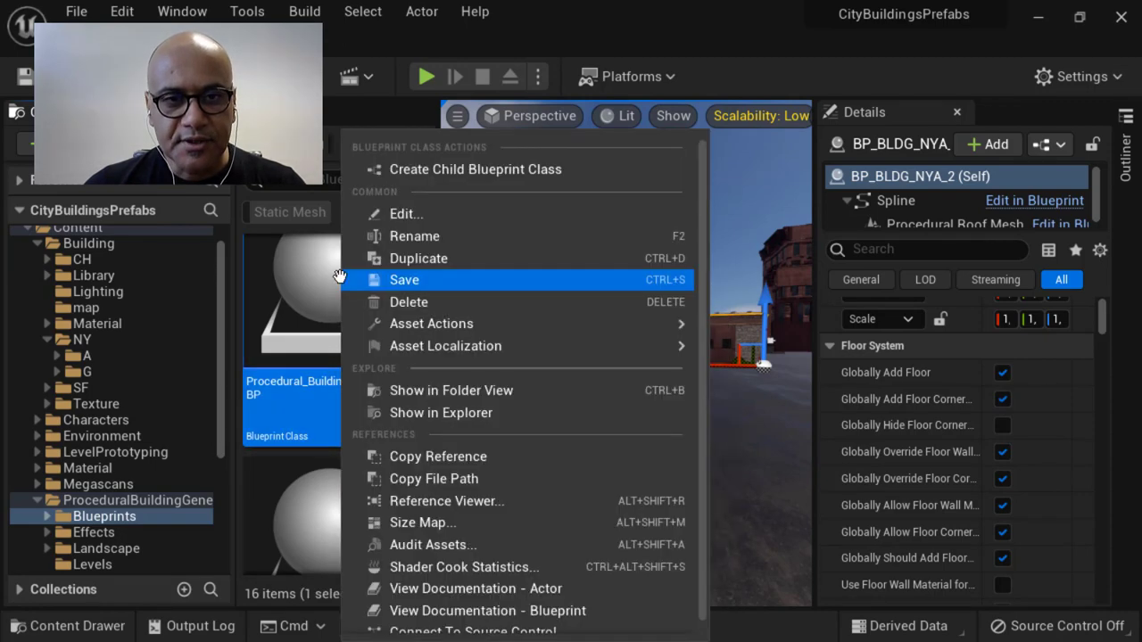
{"action": "left_click", "coordinate": [454, 170]}
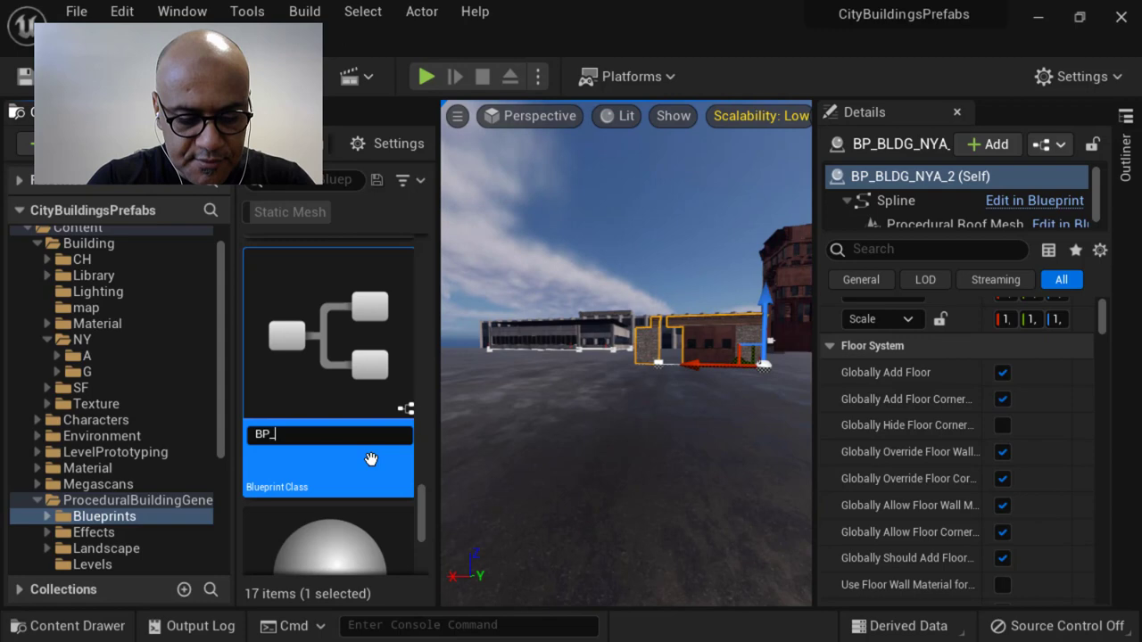
{"action": "type", "text": "BP_Building"}
{"action": "key", "text": "Return"}
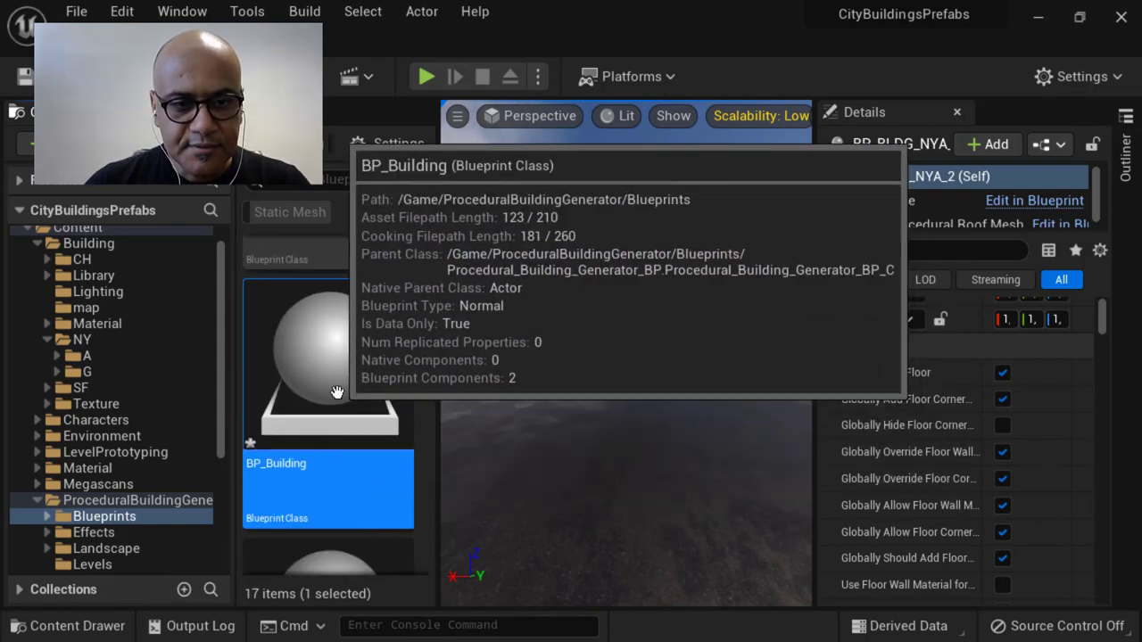
- Place a BP_Building instance on the ground near the existing buildings and enlarge the viewport
{"action": "left_click_drag", "start_coordinate": [331, 382], "coordinate": [633, 408]}
{"action": "left_click_drag", "start_coordinate": [633, 459], "coordinate": [633, 457]}
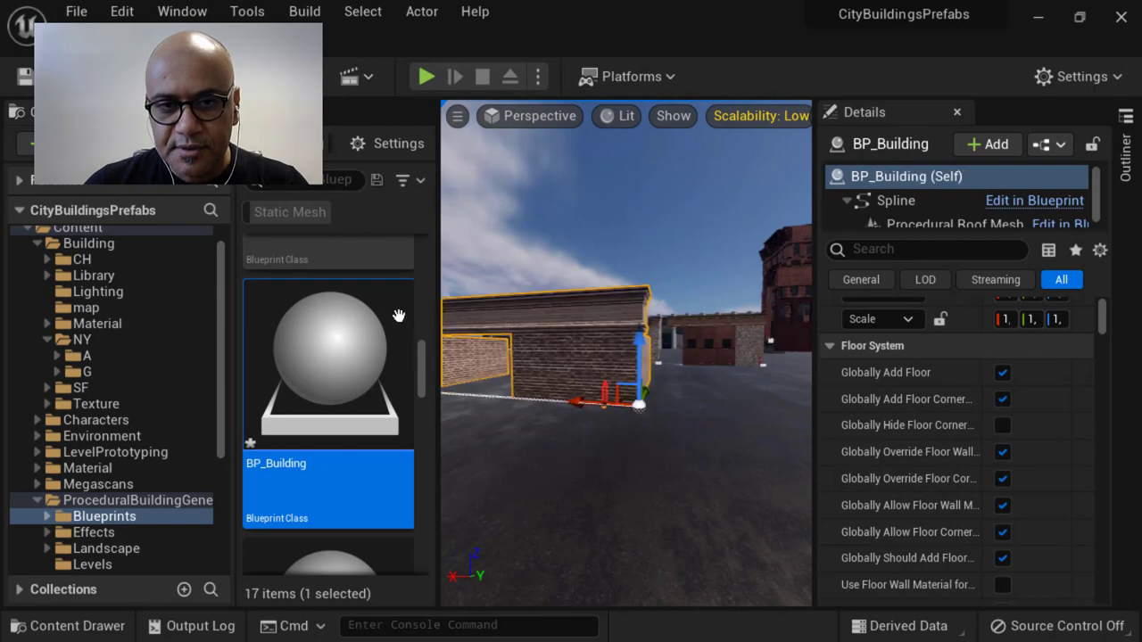
{"action": "left_click_drag", "start_coordinate": [439, 281], "coordinate": [224, 281]}
{"action": "left_click_drag", "start_coordinate": [510, 518], "coordinate": [527, 412]}
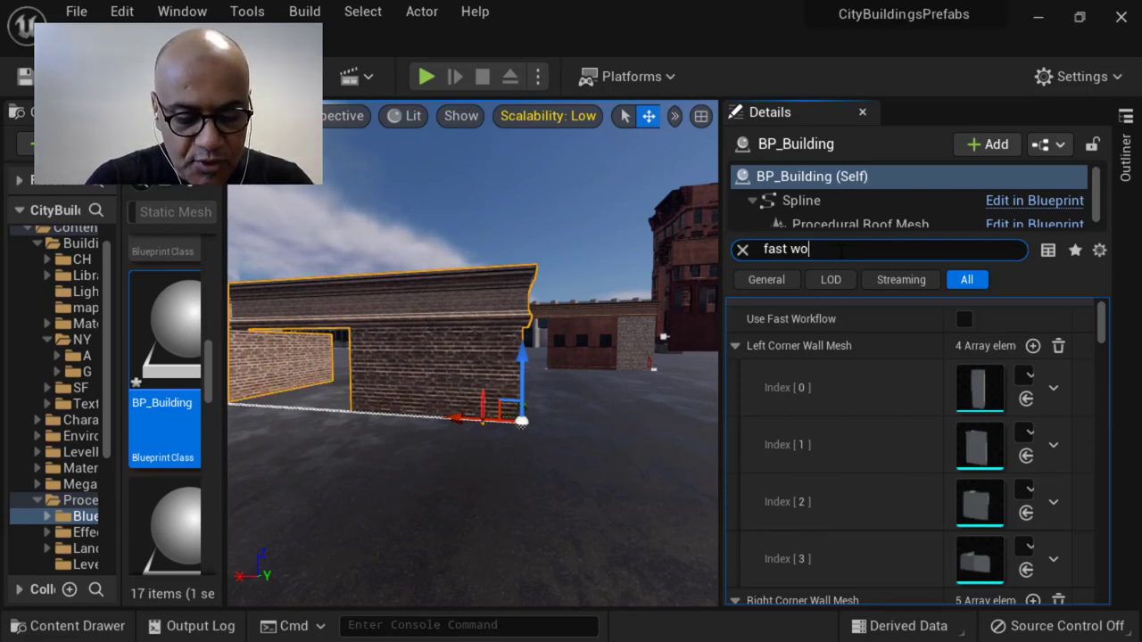
- Filter the building's properties by "fast wor" and enable Use Fast Workflow
{"action": "type", "text": "r"}
{"action": "scroll", "coordinate": [870, 406], "scroll_direction": "up", "scroll_amount": 2}
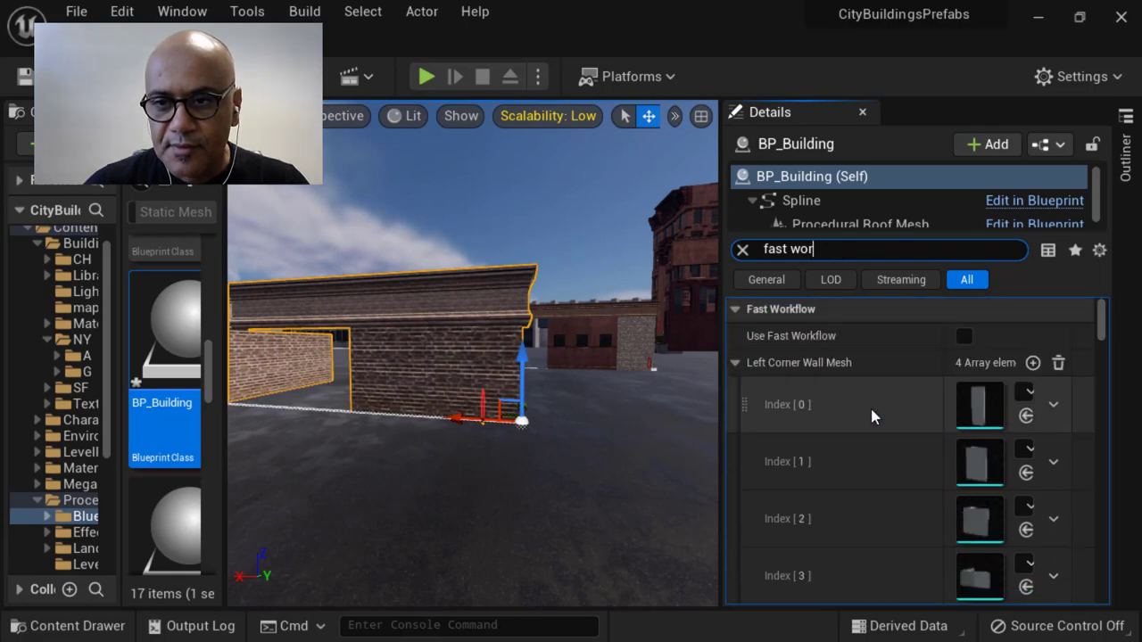
{"action": "left_click", "coordinate": [964, 336]}
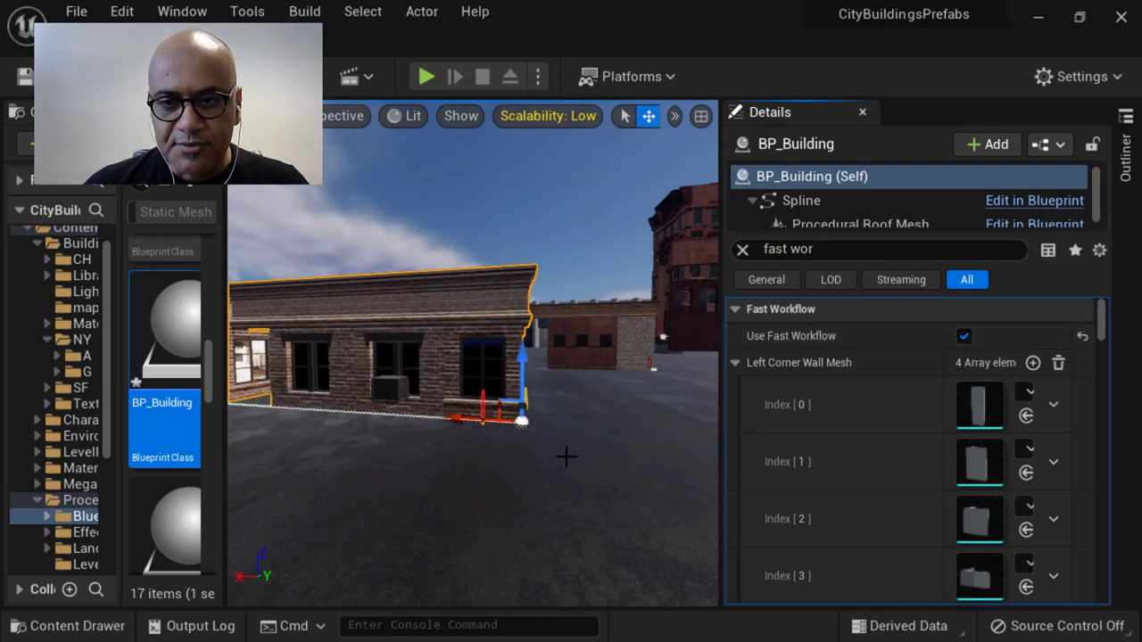
- Collapse the Left Corner, Right Corner, Wall Mesh and Left Roof Corner Wall Mesh arrays under Fast Workflow
{"action": "left_click", "coordinate": [734, 363]}
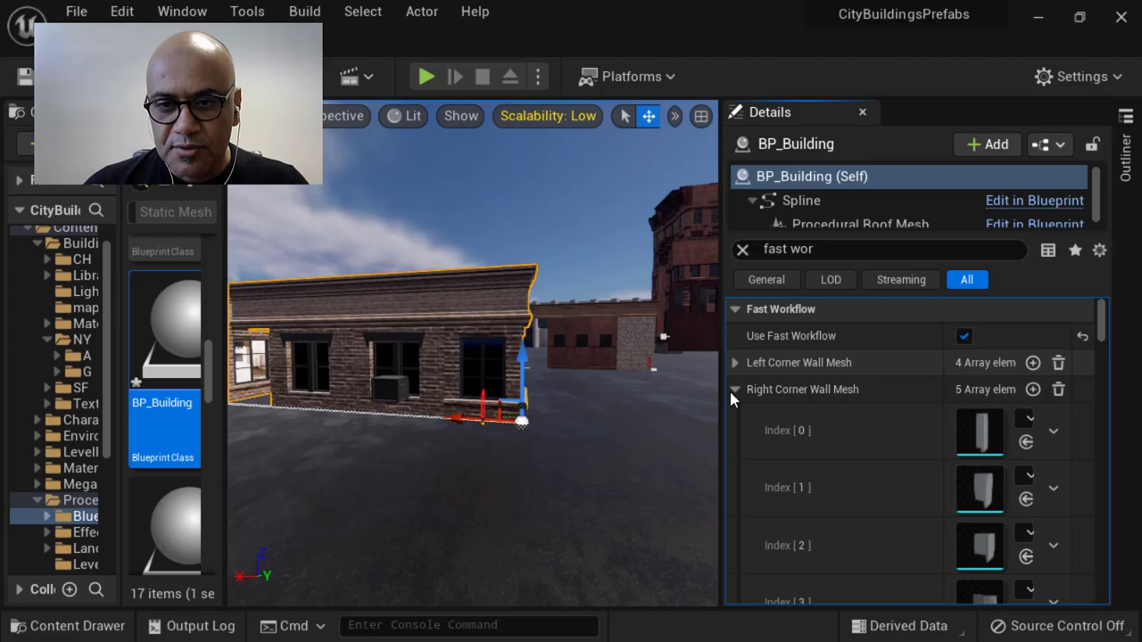
{"action": "left_click", "coordinate": [734, 389]}
{"action": "left_click", "coordinate": [734, 414]}
{"action": "left_click", "coordinate": [734, 413]}
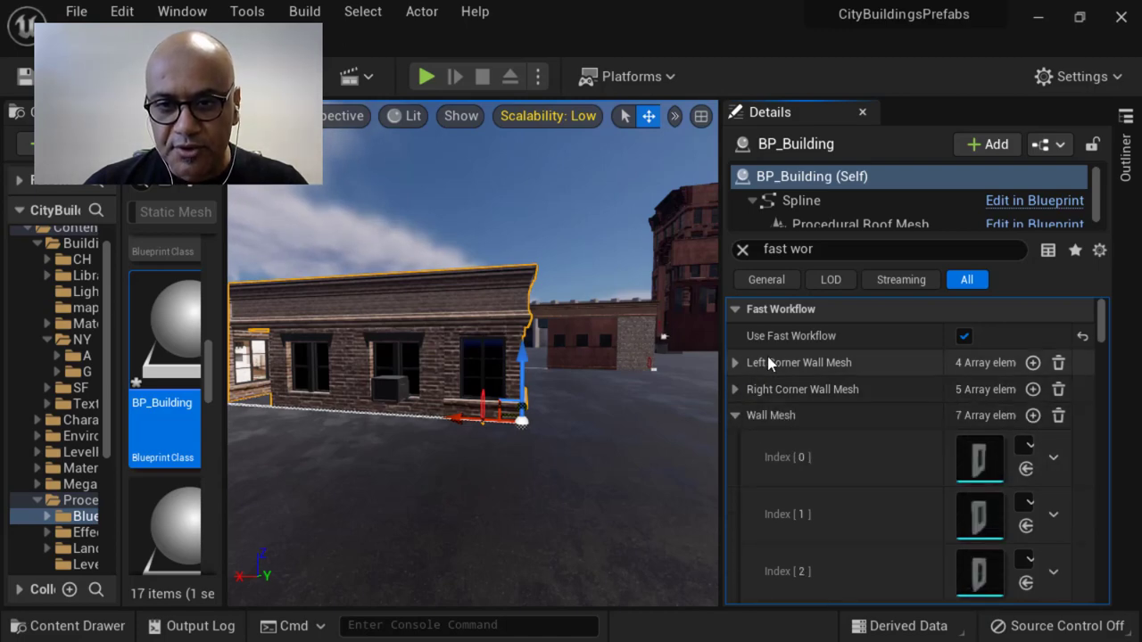
{"action": "left_click", "coordinate": [736, 416]}
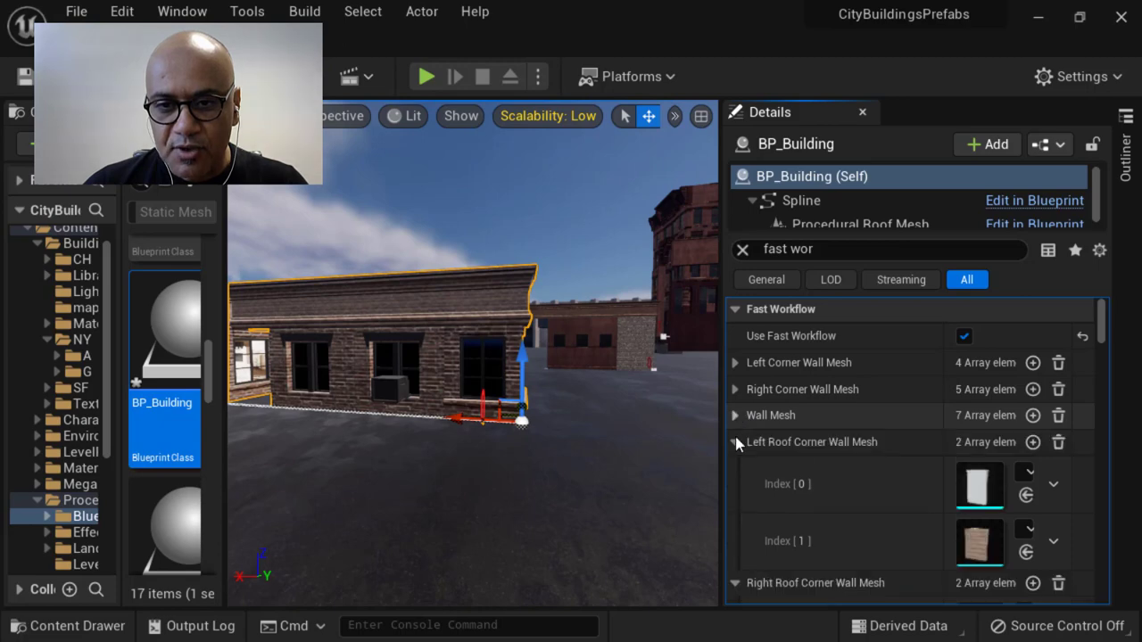
{"action": "left_click", "coordinate": [735, 443]}
{"action": "scroll", "coordinate": [837, 444], "scroll_direction": "down", "scroll_amount": 2}
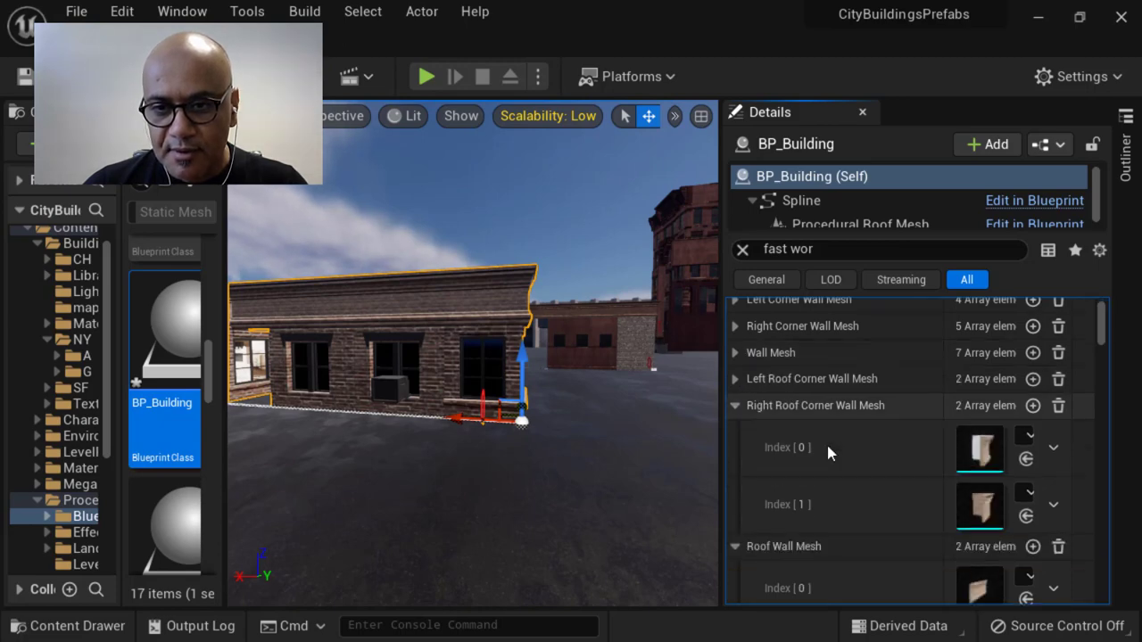
- Expand the Wall Mesh array and reduce it to a single element
{"action": "left_click", "coordinate": [735, 352]}
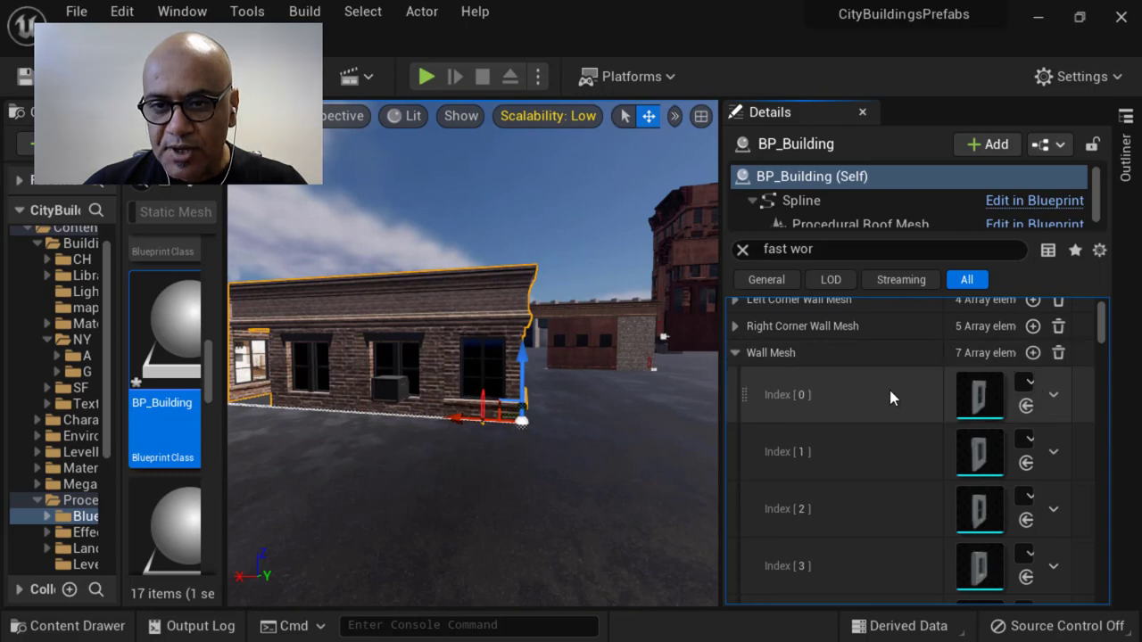
{"action": "scroll", "coordinate": [473, 357], "scroll_direction": "up", "scroll_amount": 5}
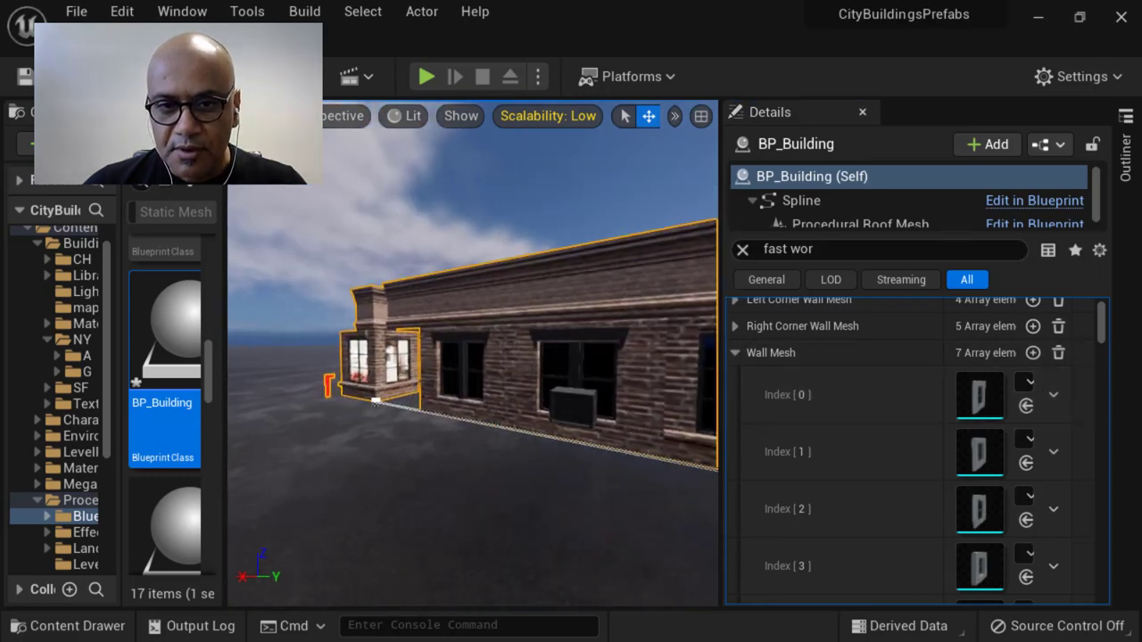
{"action": "left_click", "coordinate": [1059, 353]}
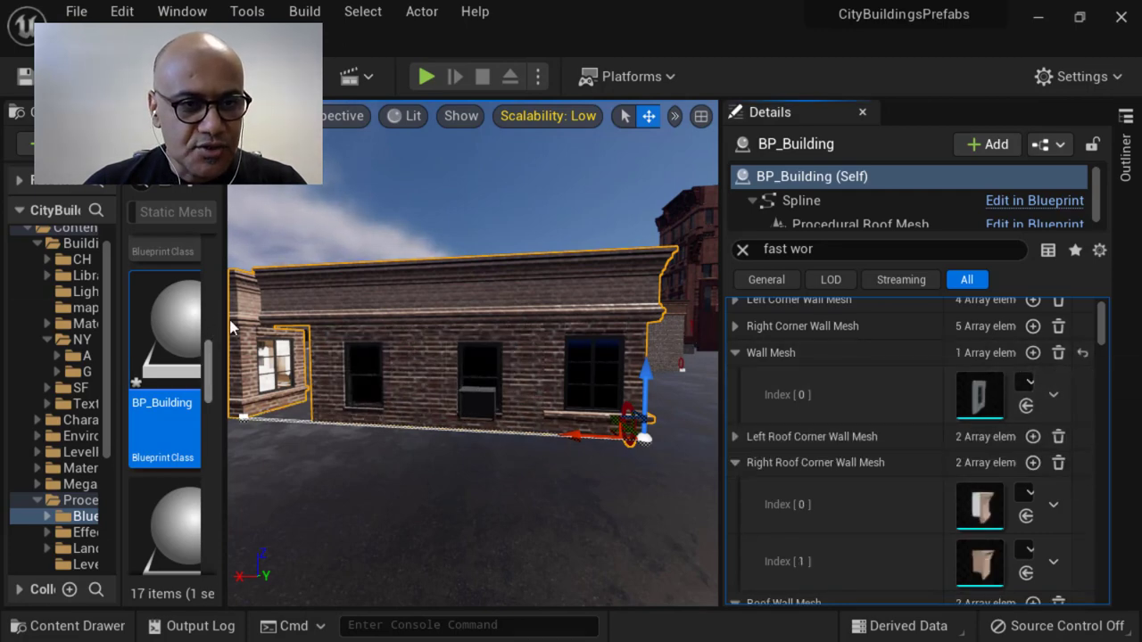
- Open the Mesh folder of Kit_Bldg_NYA_L1_A under Building/NY/A and widen the content browser
{"action": "left_click_drag", "start_coordinate": [228, 309], "coordinate": [287, 312]}
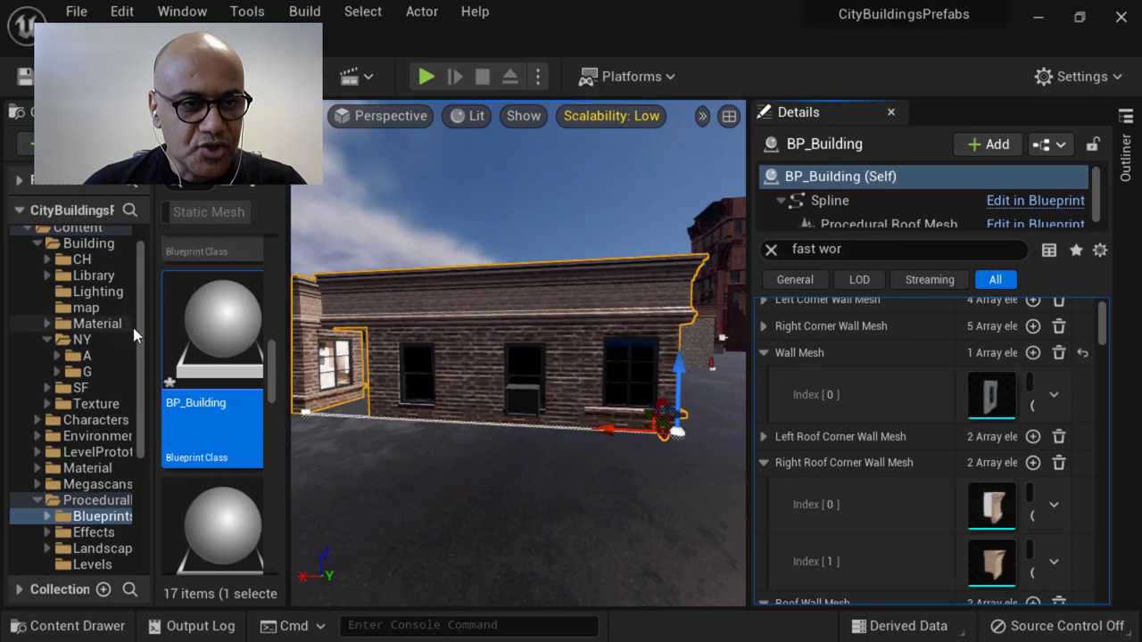
{"action": "left_click_drag", "start_coordinate": [152, 317], "coordinate": [177, 320]}
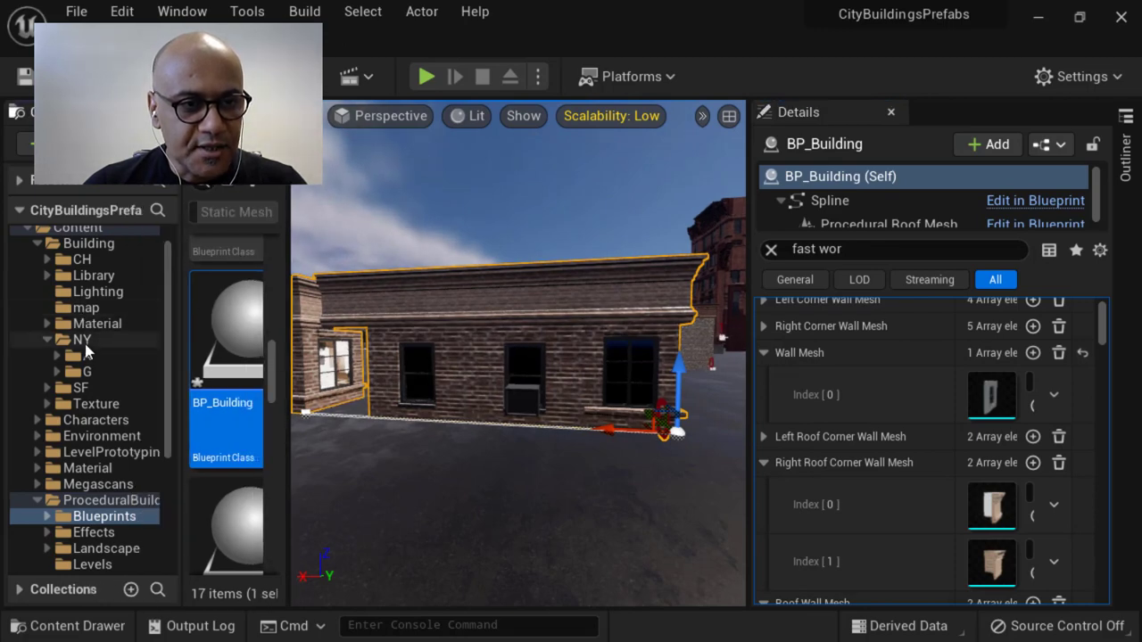
{"action": "double_click", "coordinate": [85, 356]}
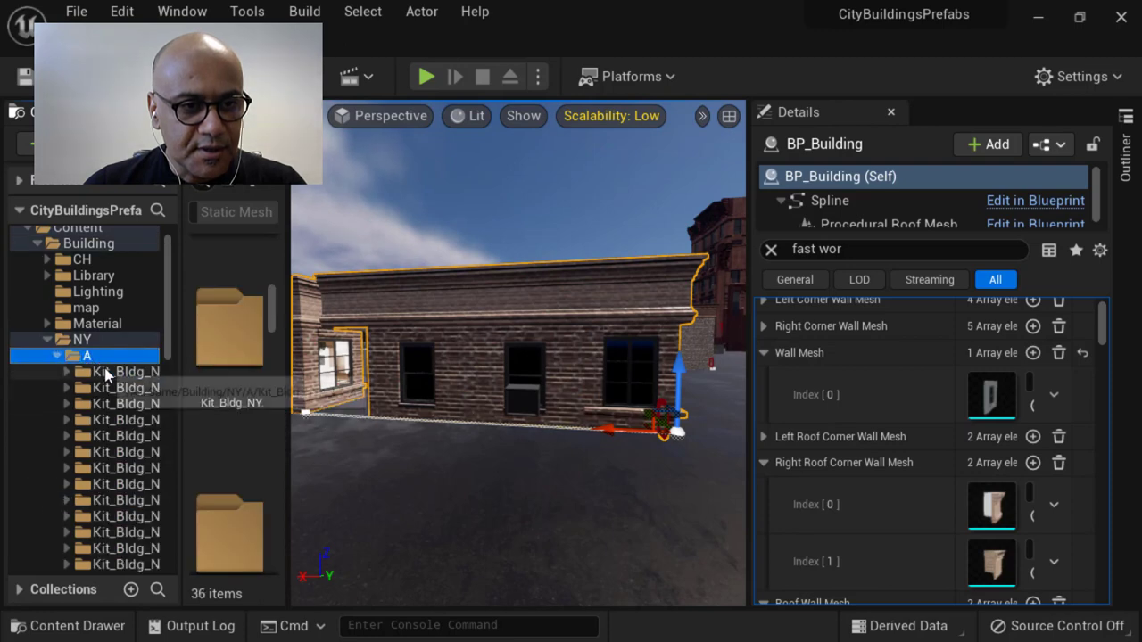
{"action": "left_click", "coordinate": [105, 373]}
{"action": "double_click", "coordinate": [229, 267]}
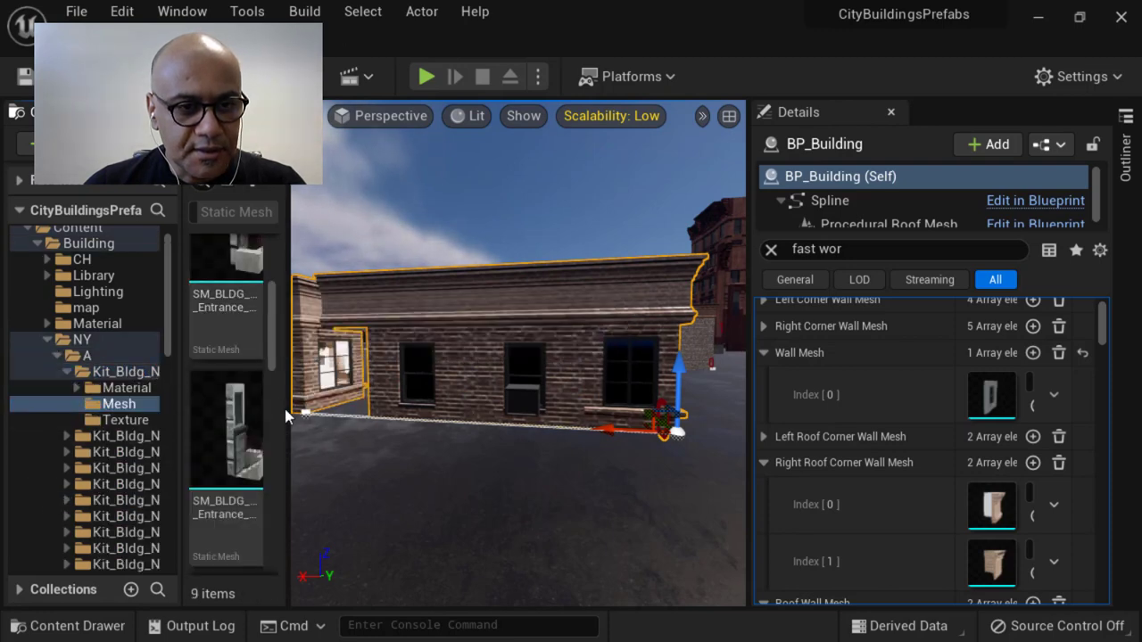
{"action": "left_click_drag", "start_coordinate": [291, 398], "coordinate": [417, 398]}
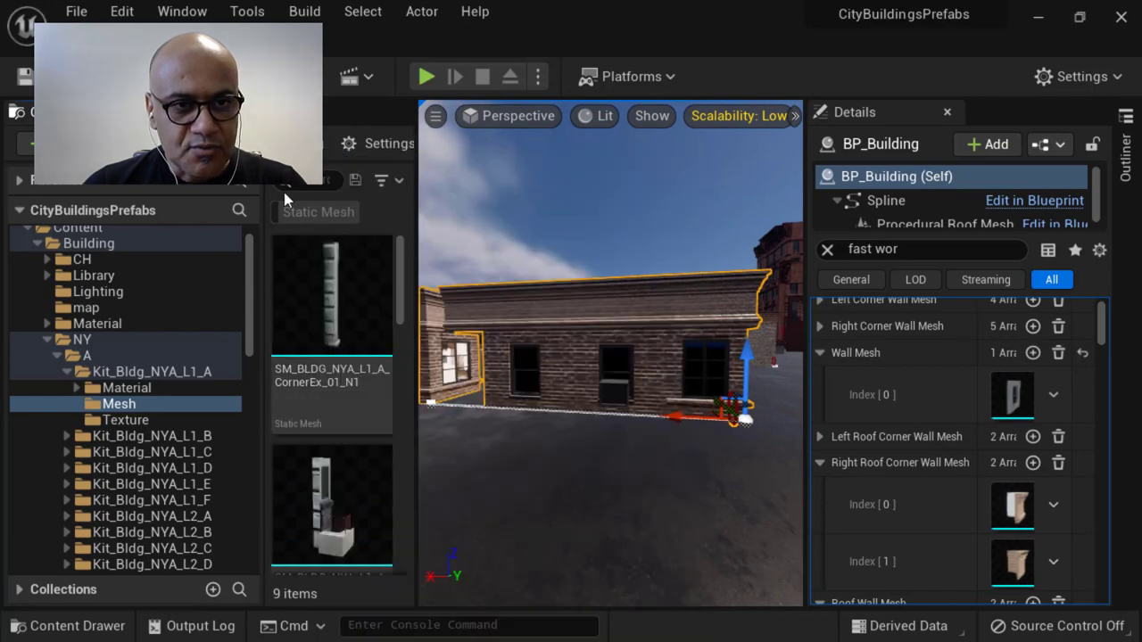
- Assign the static mesh SM_BLDG_NYA_L1_A_Wall_02_N1 to Index 0 of BP_Building's Wall Mesh array
{"action": "scroll", "coordinate": [317, 375], "scroll_direction": "down", "scroll_amount": 10}
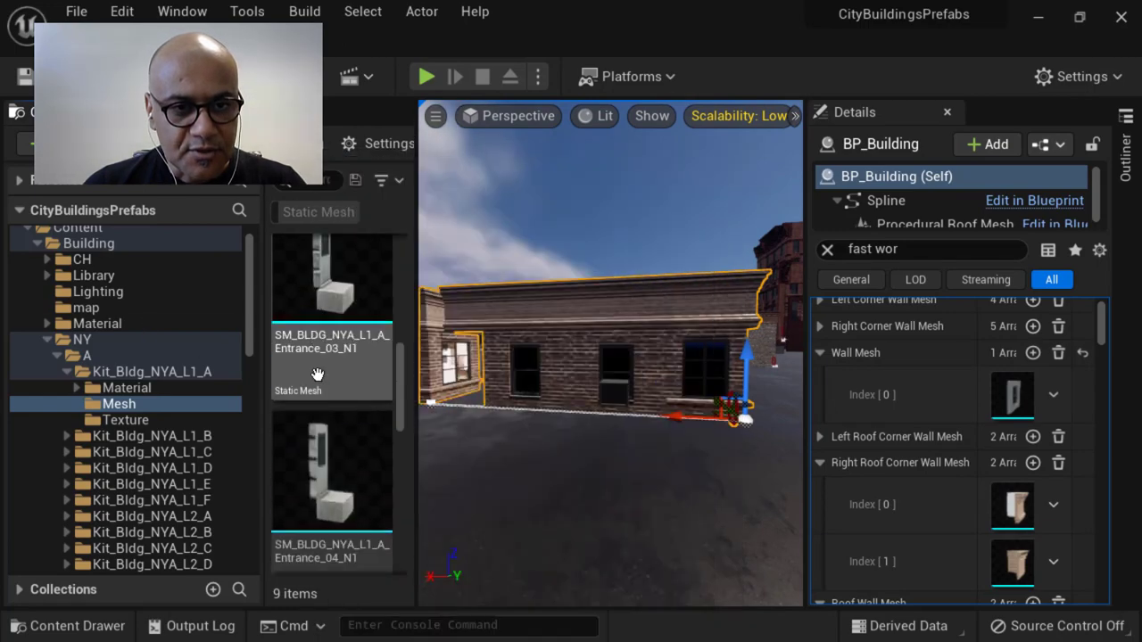
{"action": "scroll", "coordinate": [321, 393], "scroll_direction": "down", "scroll_amount": 8}
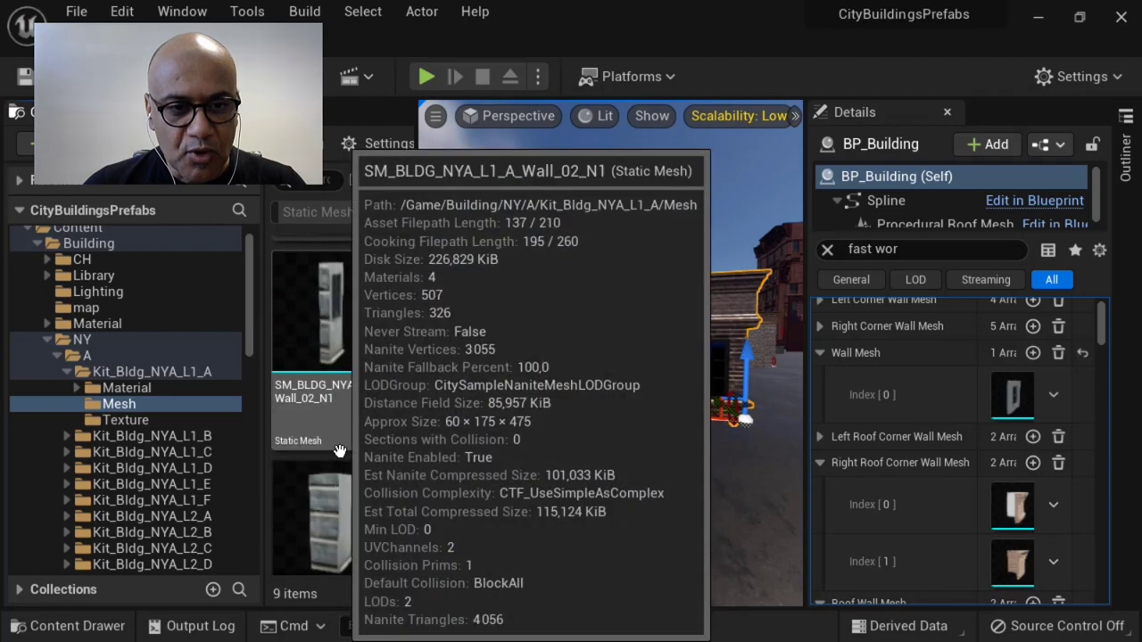
{"action": "scroll", "coordinate": [339, 462], "scroll_direction": "down", "scroll_amount": 2}
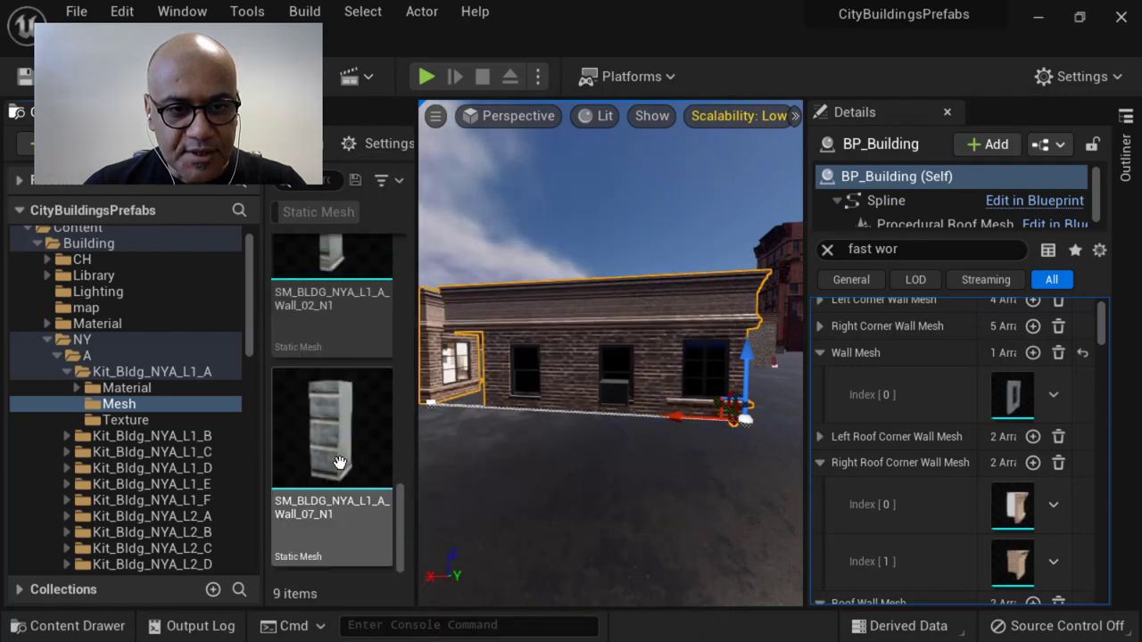
{"action": "scroll", "coordinate": [340, 462], "scroll_direction": "up", "scroll_amount": 2}
{"action": "left_click", "coordinate": [330, 464]}
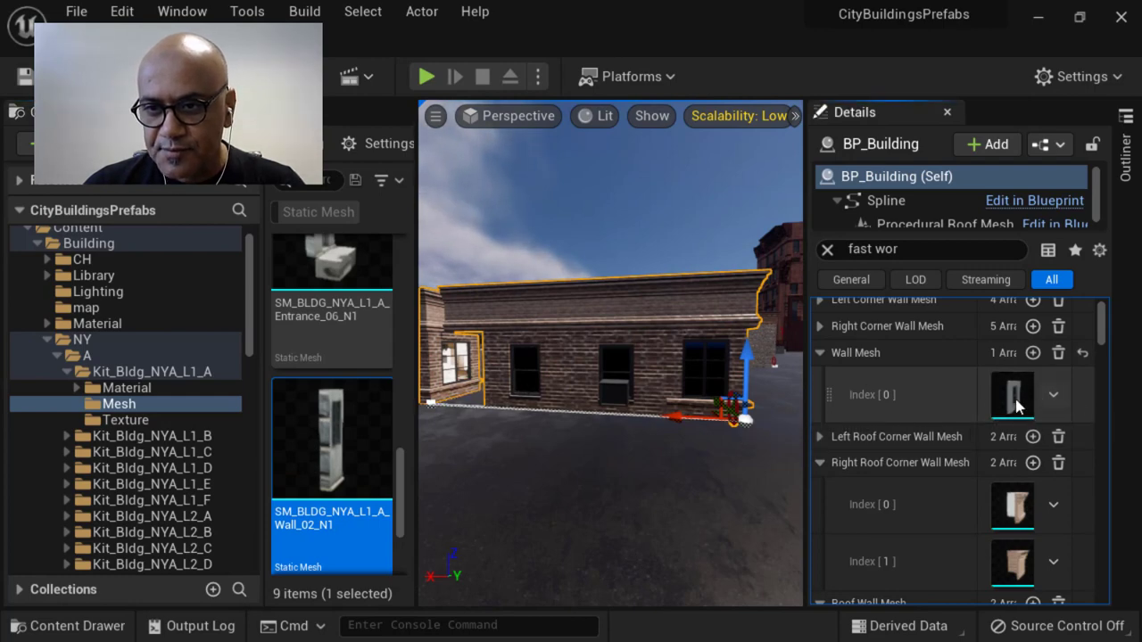
{"action": "left_click_drag", "start_coordinate": [976, 389], "coordinate": [918, 391]}
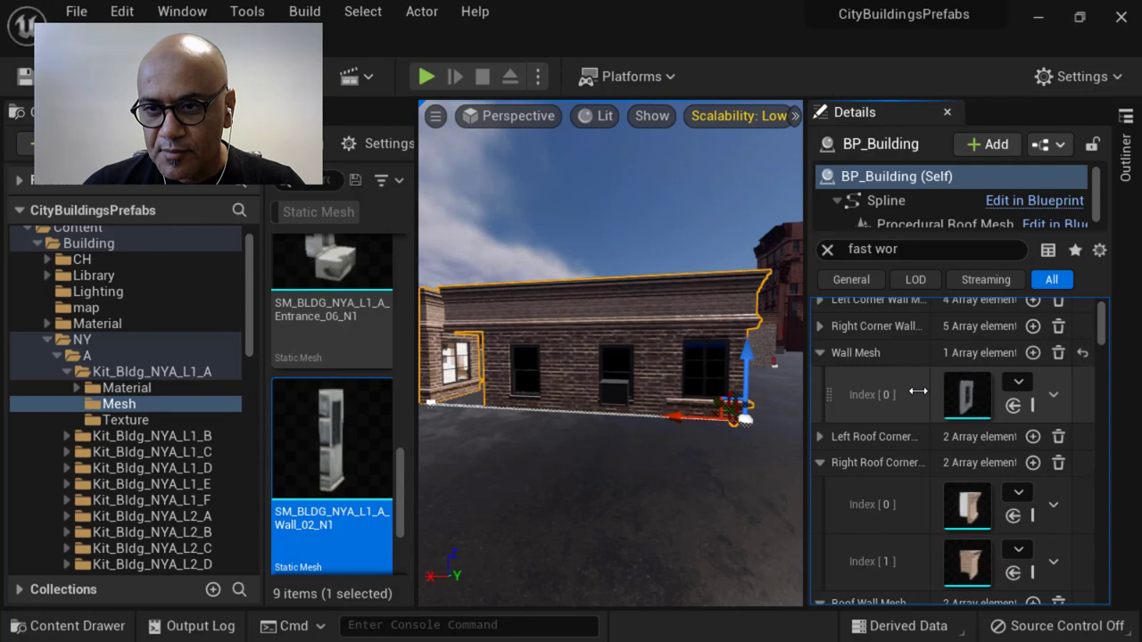
{"action": "left_click", "coordinate": [1012, 408]}
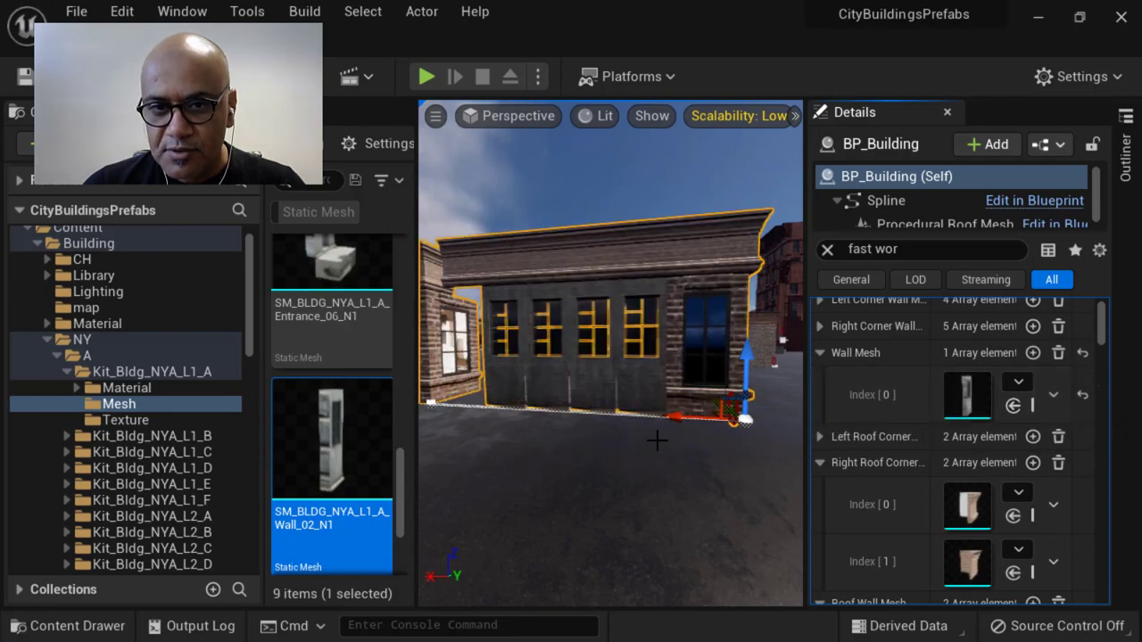
- Inspect the new wall in the viewport, collapse the Wall Mesh array and check the Left Roof Corner Wall Mesh entries
{"action": "scroll", "coordinate": [658, 436], "scroll_direction": "down", "scroll_amount": 3}
{"action": "right_click_drag", "start_coordinate": [610, 357], "coordinate": [598, 359]}
{"action": "key", "text": "f"}
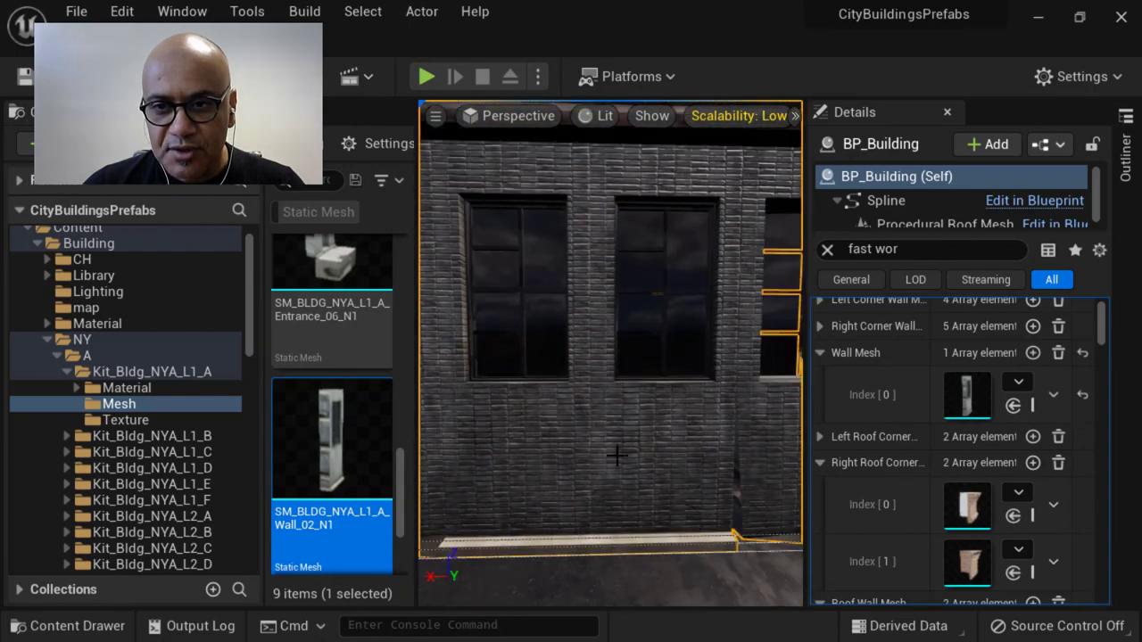
{"action": "right_click_drag", "start_coordinate": [617, 456], "coordinate": [616, 456]}
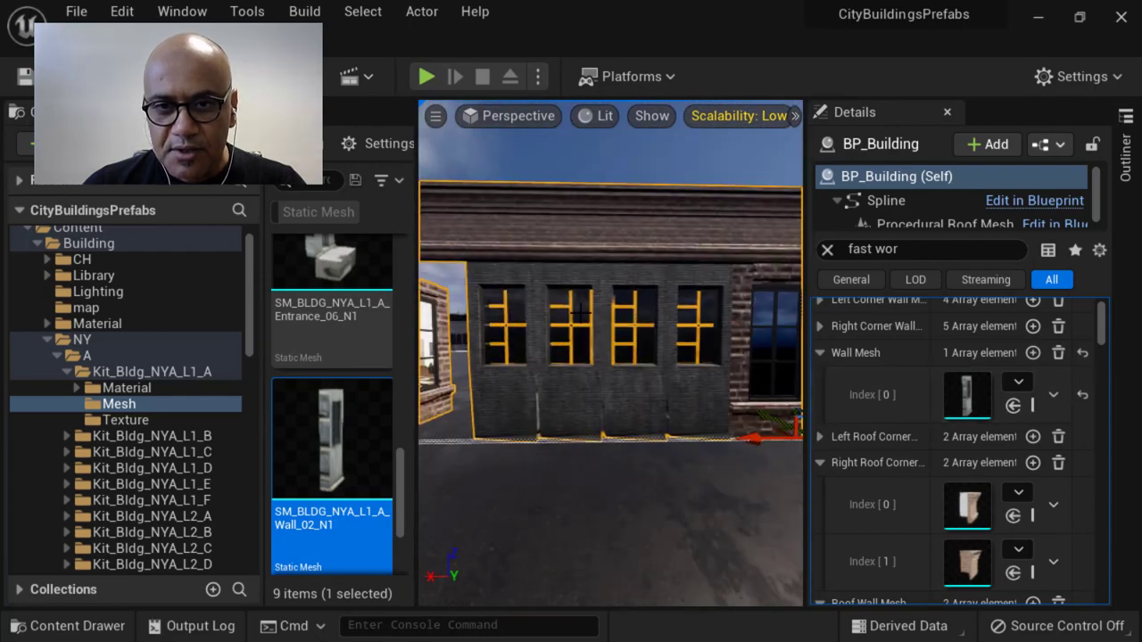
{"action": "left_click", "coordinate": [820, 353]}
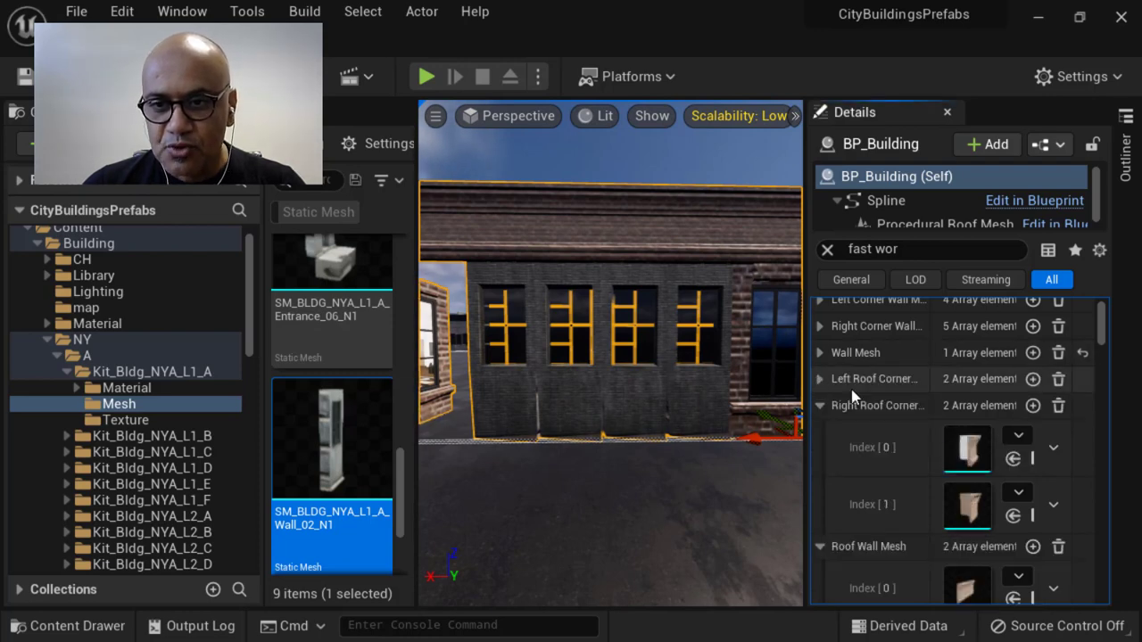
{"action": "left_click", "coordinate": [820, 379]}
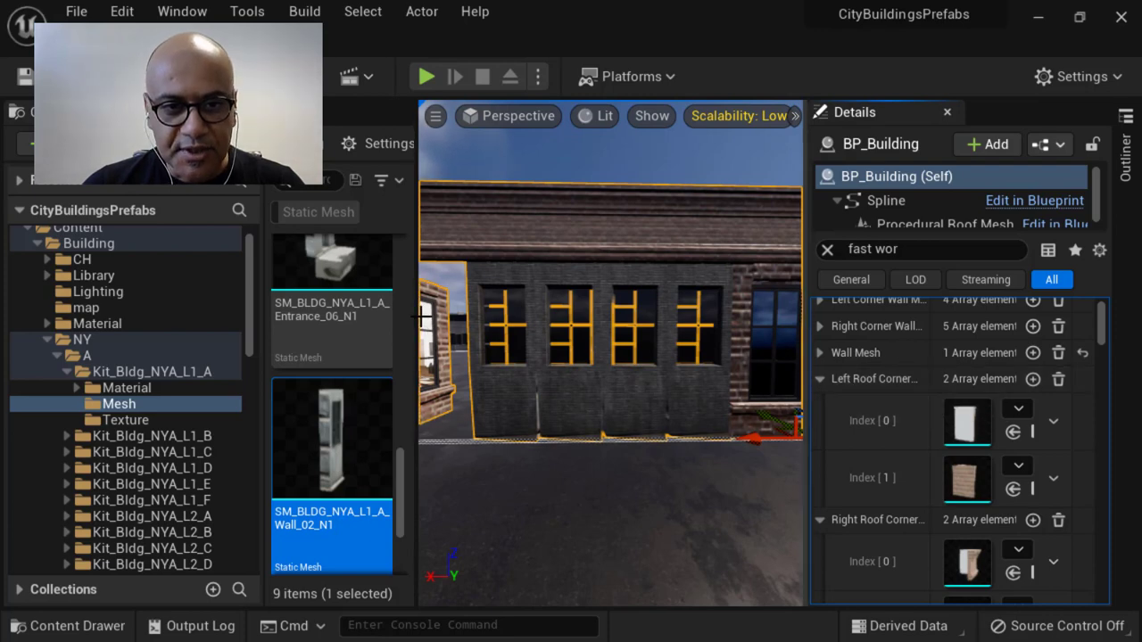
{"action": "left_click_drag", "start_coordinate": [422, 316], "coordinate": [272, 317]}
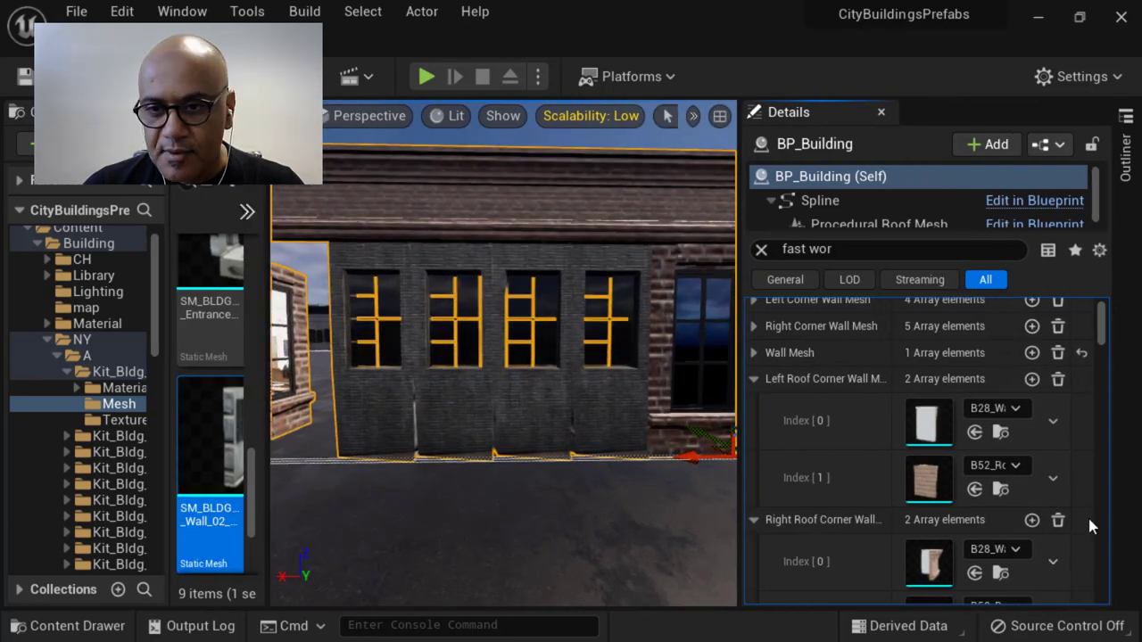
{"action": "left_click", "coordinate": [755, 379]}
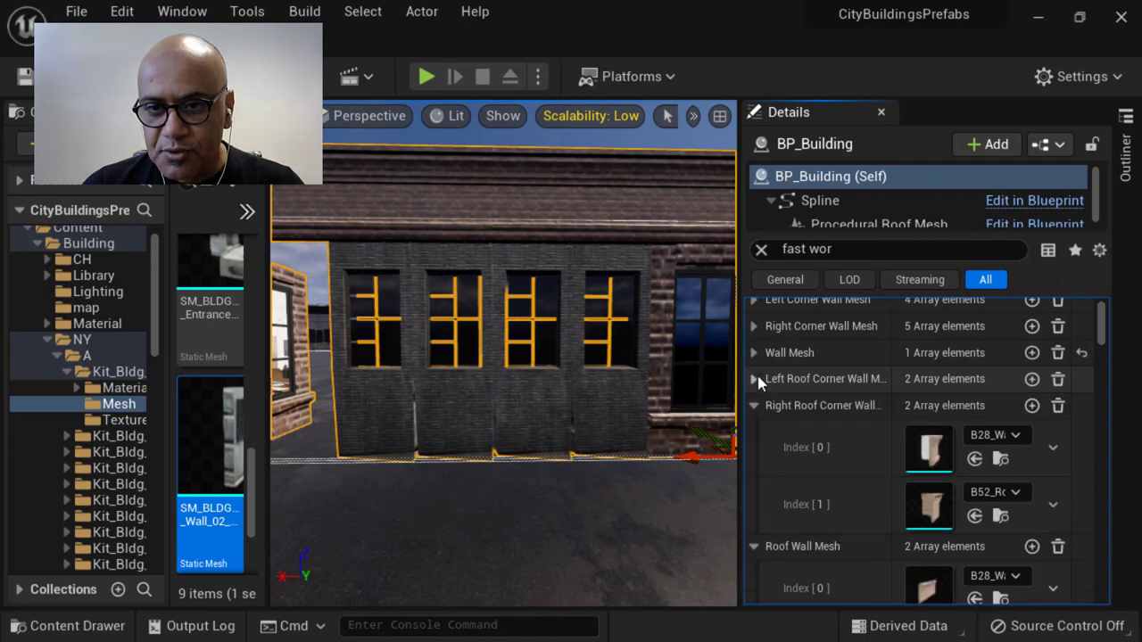
- Reduce the Right Corner Wall Mesh array to one element and assign the first CornerEx mesh of Kit_Bldg_NYA_L1_A to Index 0
{"action": "left_click", "coordinate": [756, 327]}
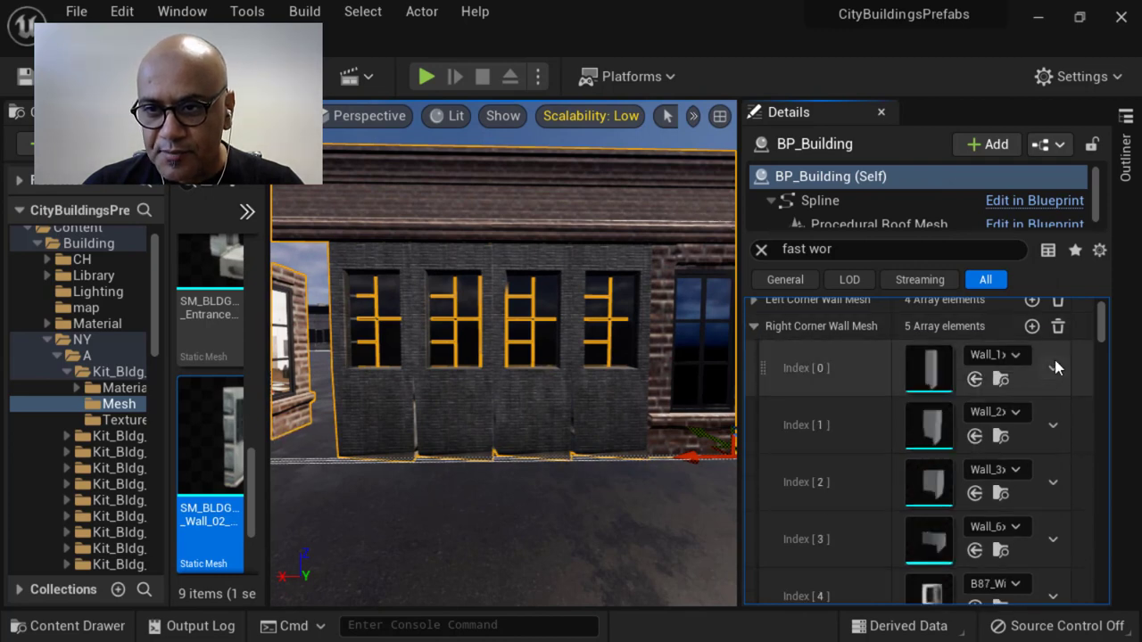
{"action": "left_click", "coordinate": [1059, 326]}
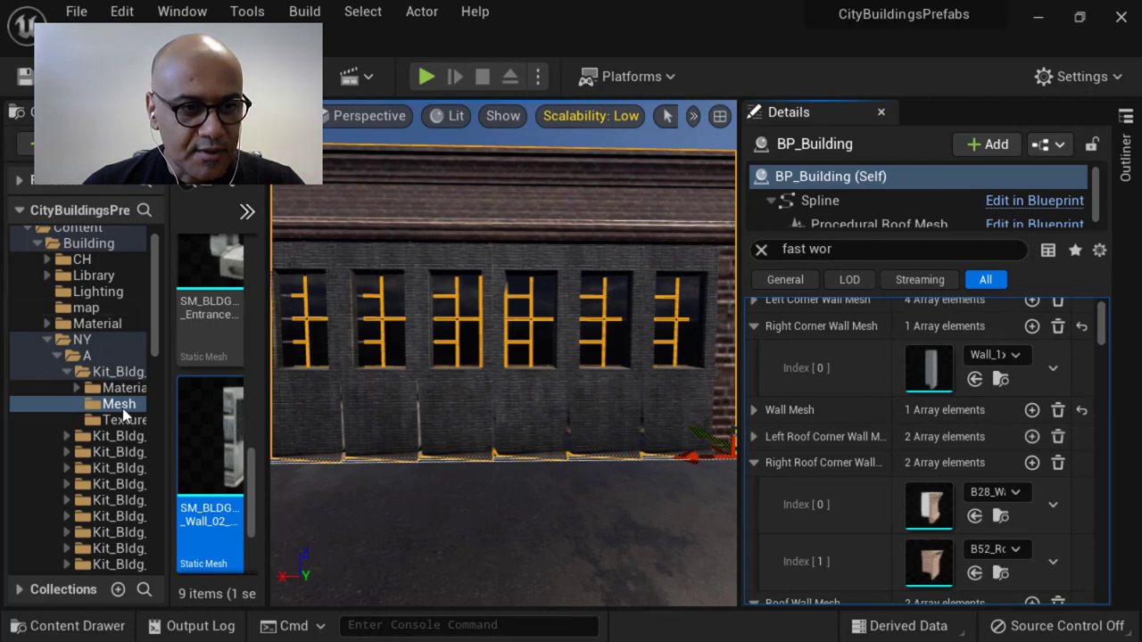
{"action": "left_click_drag", "start_coordinate": [269, 326], "coordinate": [302, 323]}
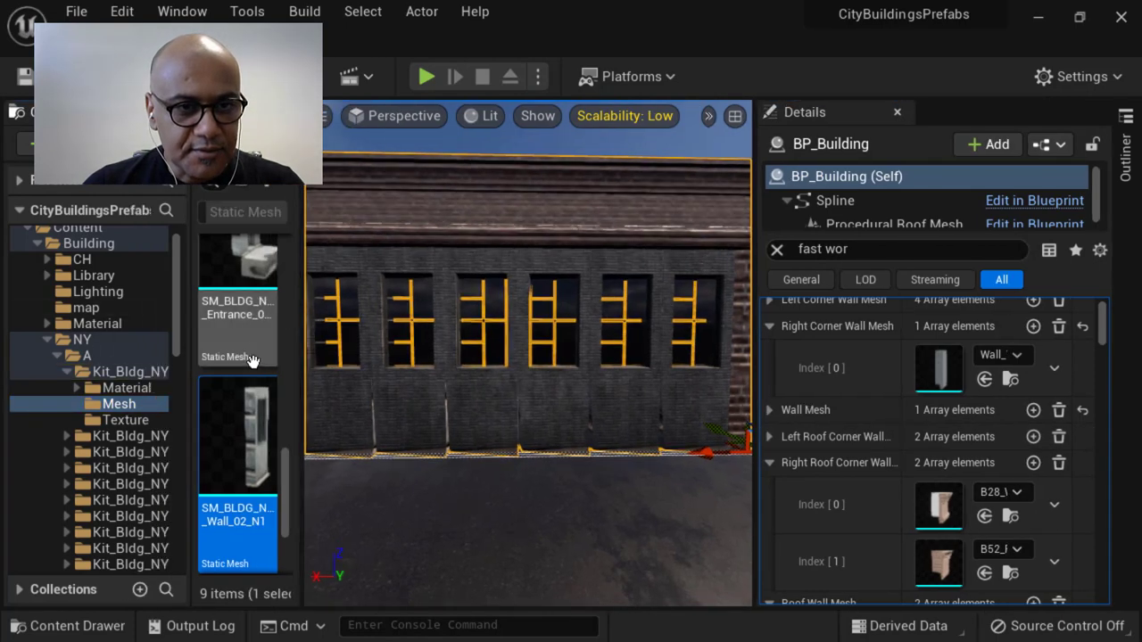
{"action": "scroll", "coordinate": [254, 366], "scroll_direction": "up", "scroll_amount": 3}
{"action": "scroll", "coordinate": [253, 366], "scroll_direction": "up", "scroll_amount": 5}
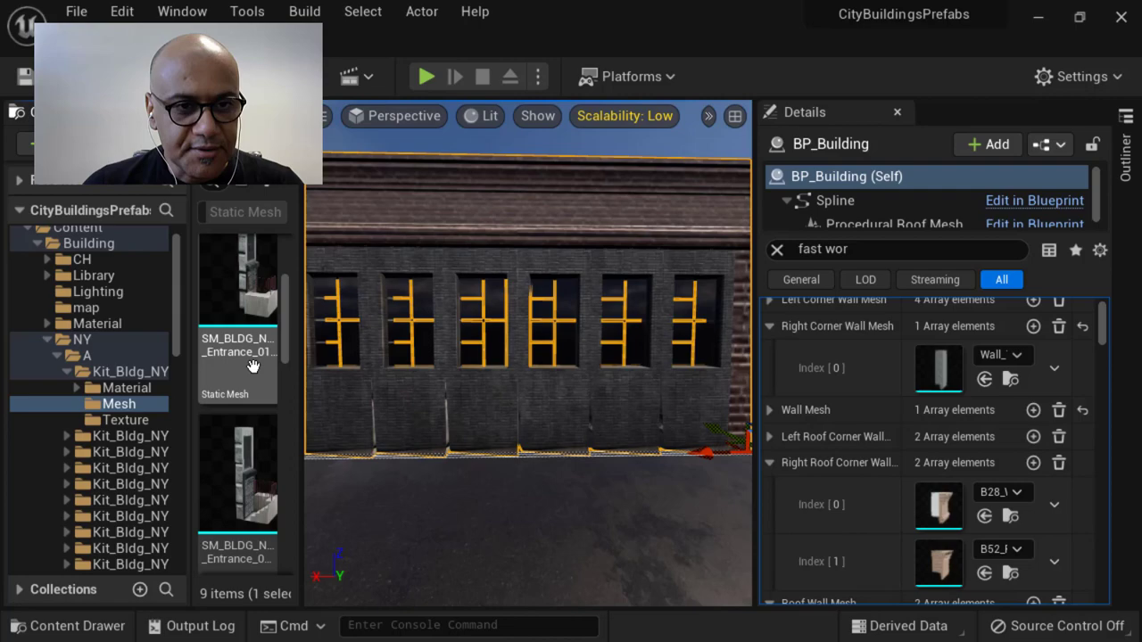
{"action": "left_click", "coordinate": [255, 366]}
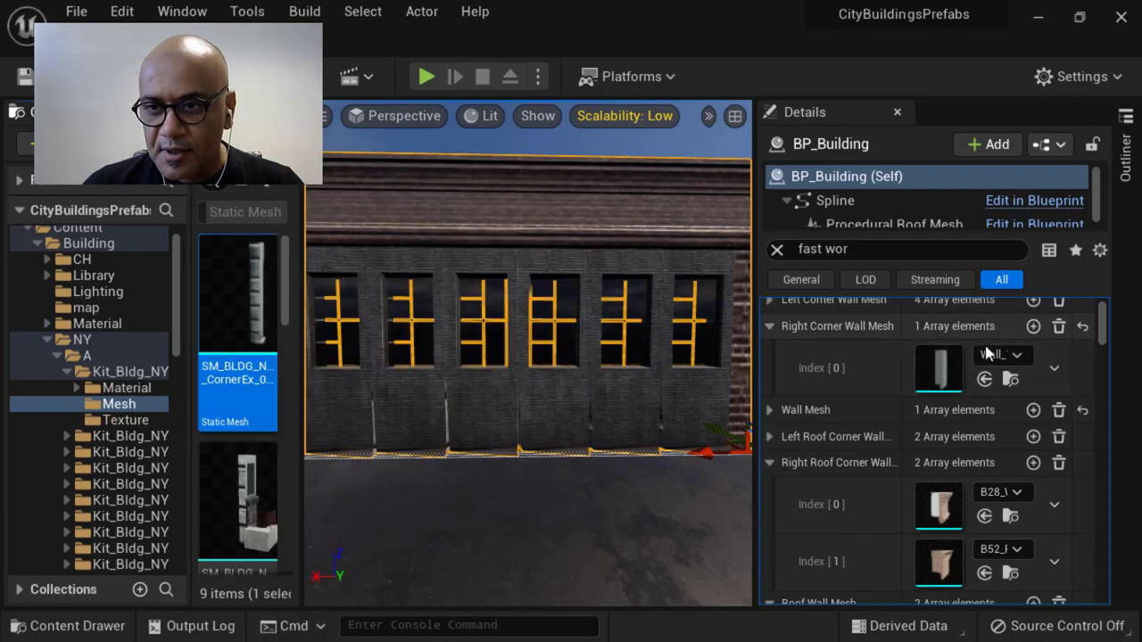
{"action": "left_click", "coordinate": [985, 379]}
{"action": "right_click_drag", "start_coordinate": [642, 515], "coordinate": [687, 514]}
- Collapse the Right Corner and Right Roof Corner Wall Mesh arrays and reduce the Roof Wall Mesh array to a single element
{"action": "left_click", "coordinate": [770, 325]}
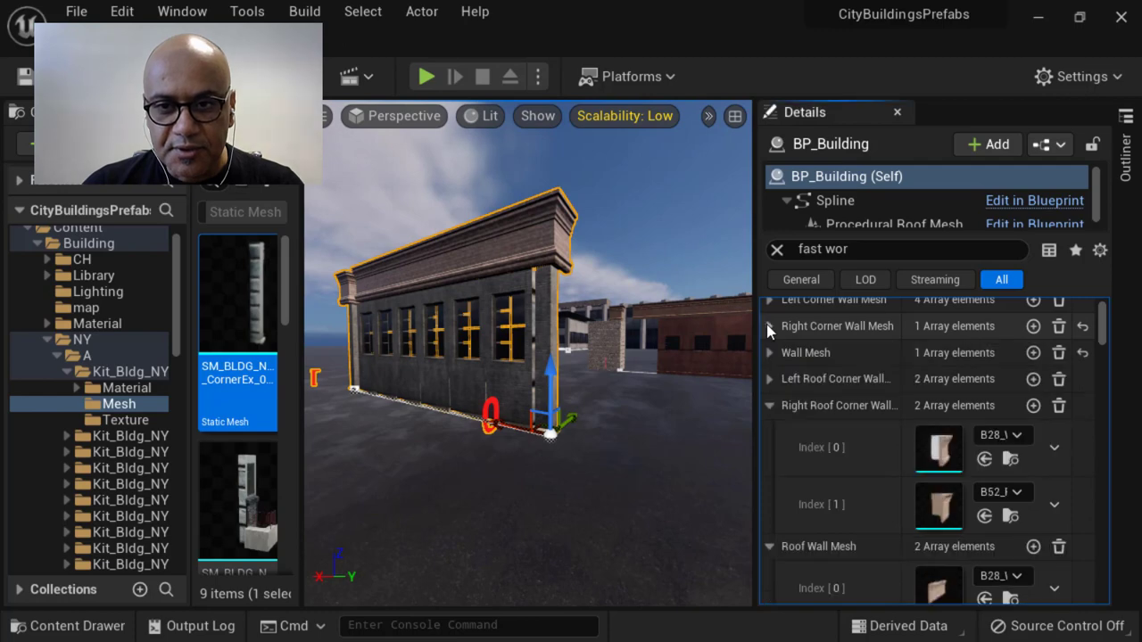
{"action": "left_click", "coordinate": [768, 404]}
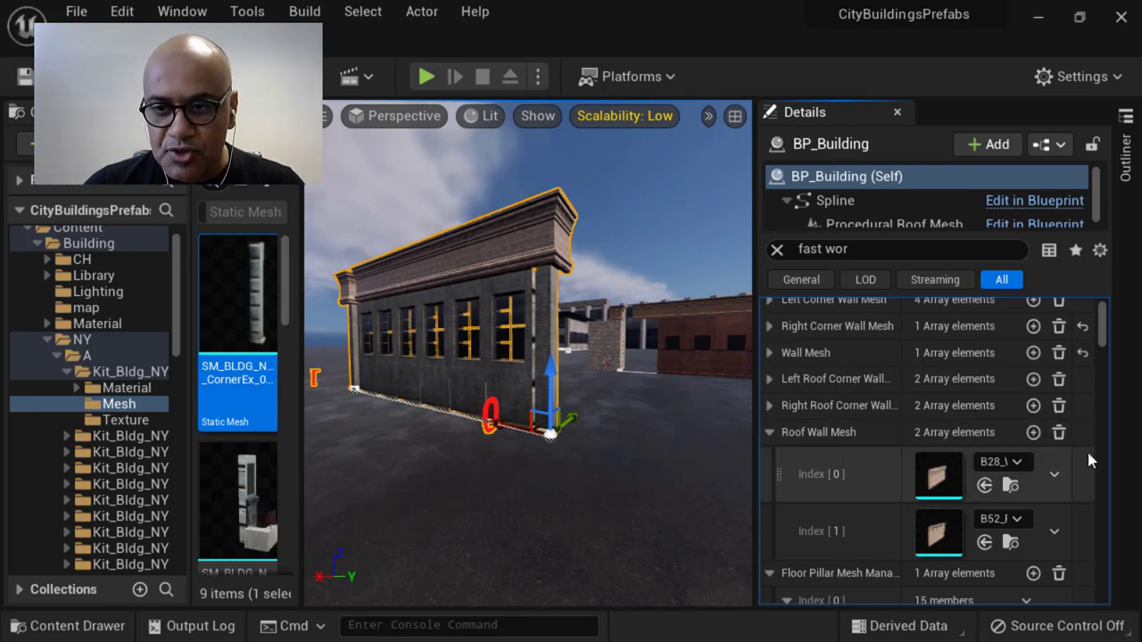
{"action": "left_click", "coordinate": [1058, 432]}
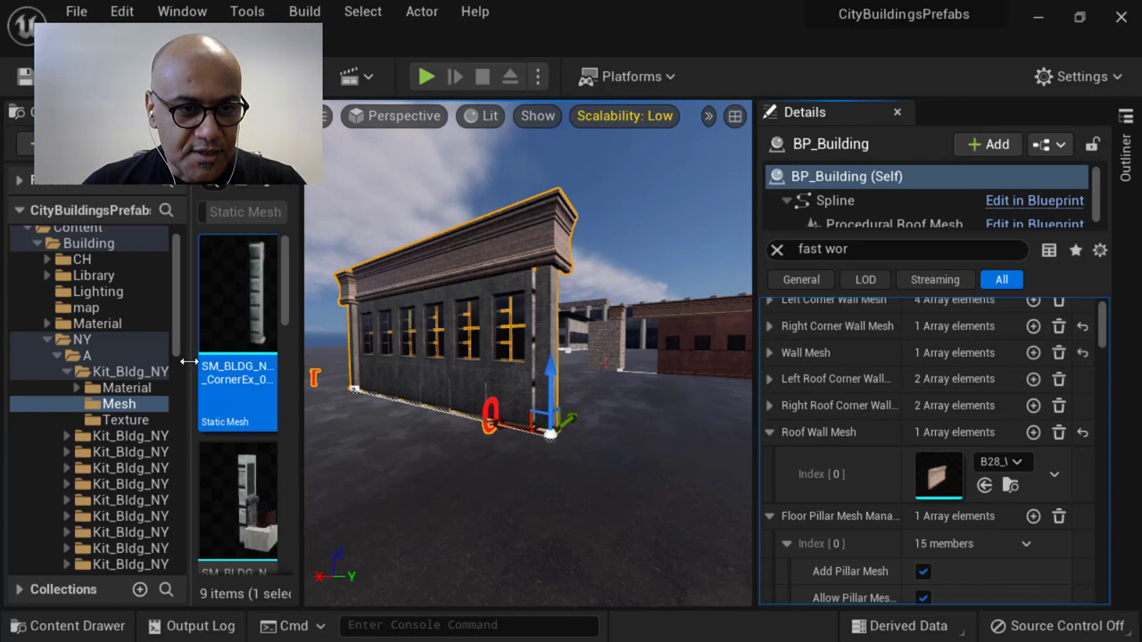
- Open the Mesh folder of Kit_Bldg_NYA_L6_F under Building/NY/A and look through its column, corner and wall meshes
{"action": "left_click_drag", "start_coordinate": [187, 361], "coordinate": [202, 361]}
{"action": "double_click", "coordinate": [109, 436]}
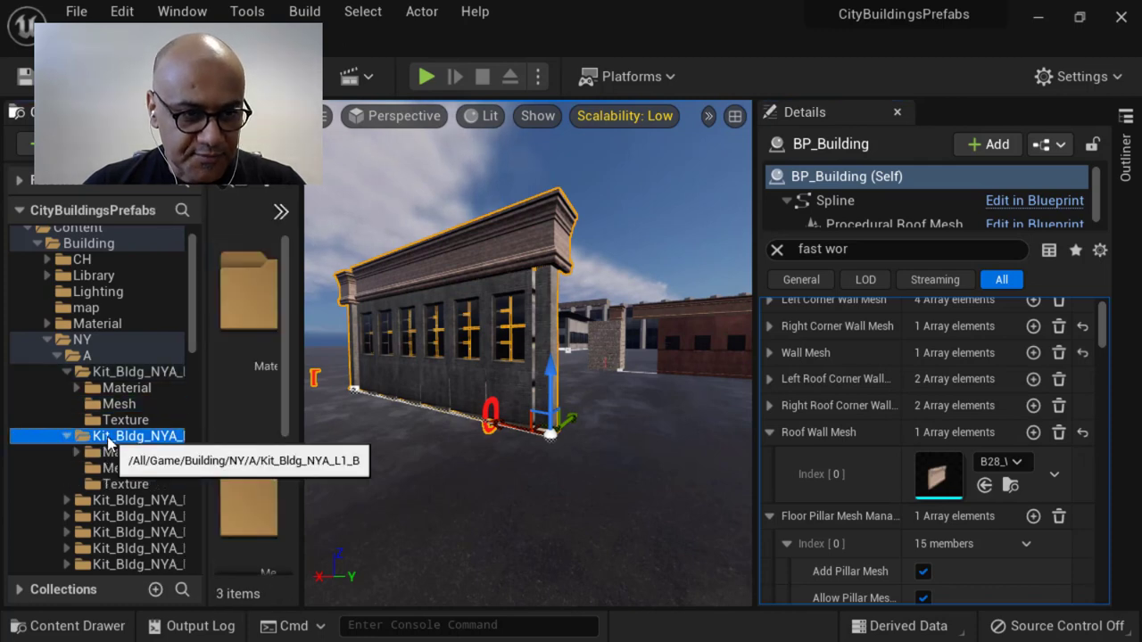
{"action": "scroll", "coordinate": [113, 459], "scroll_direction": "down", "scroll_amount": 5}
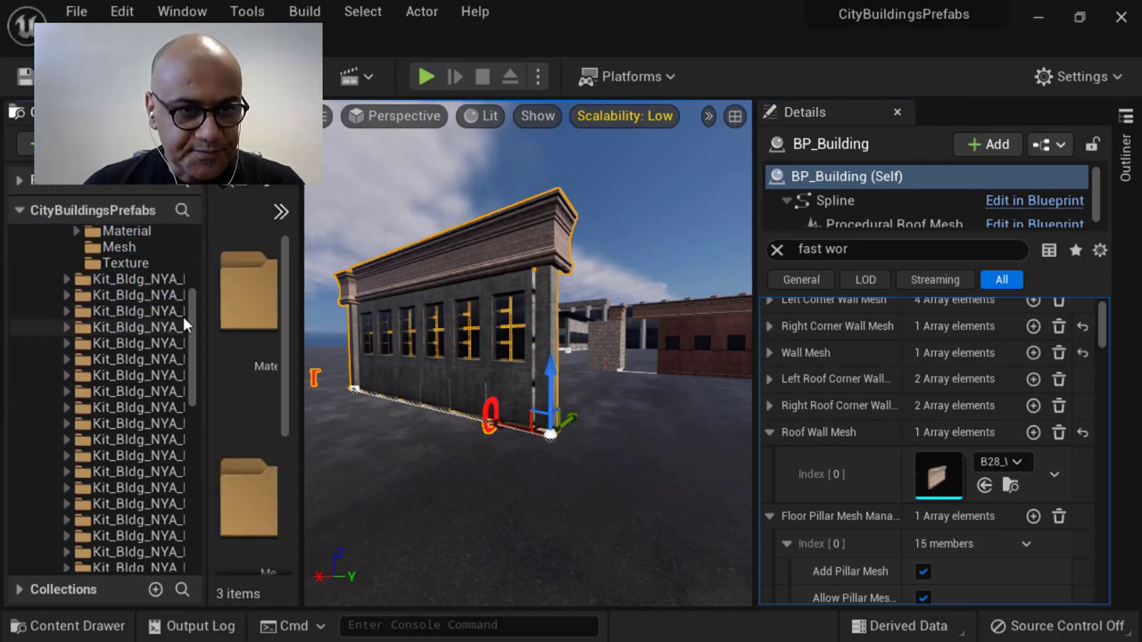
{"action": "left_click_drag", "start_coordinate": [301, 275], "coordinate": [404, 275]}
{"action": "scroll", "coordinate": [170, 392], "scroll_direction": "down", "scroll_amount": 6}
{"action": "left_click", "coordinate": [160, 399]}
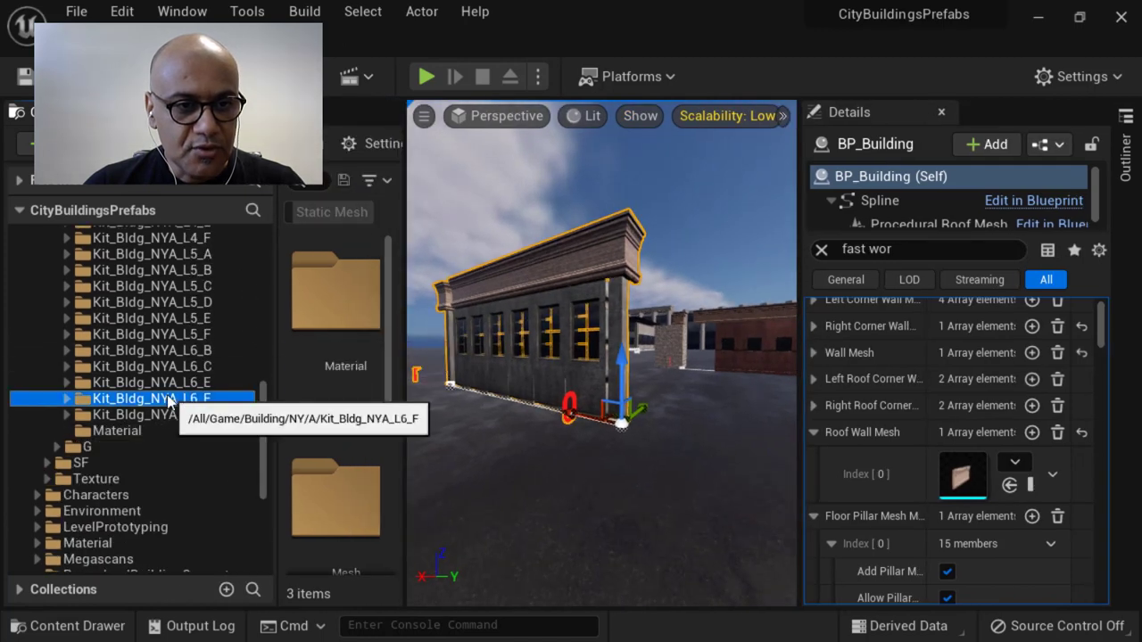
{"action": "left_click", "coordinate": [66, 399]}
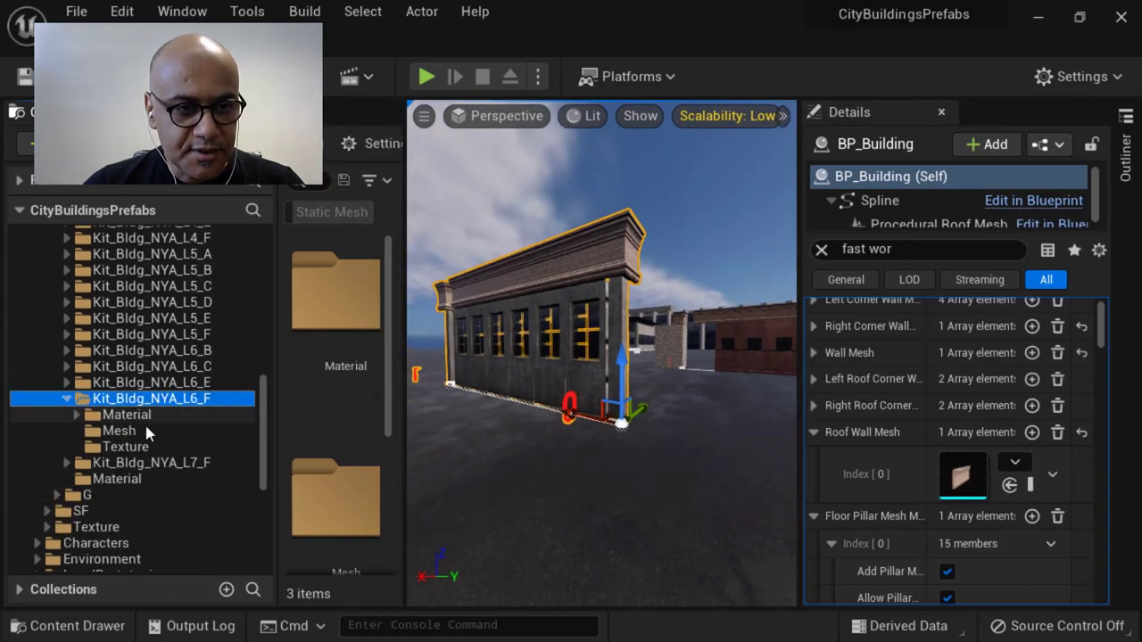
{"action": "left_click", "coordinate": [134, 431]}
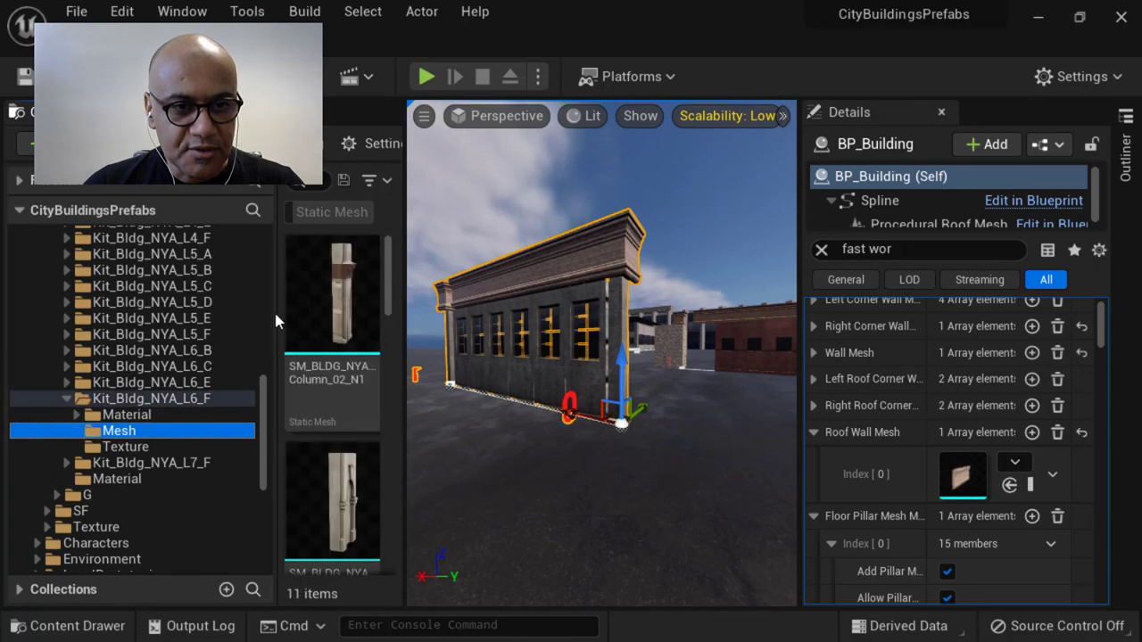
{"action": "scroll", "coordinate": [312, 383], "scroll_direction": "down", "scroll_amount": 3}
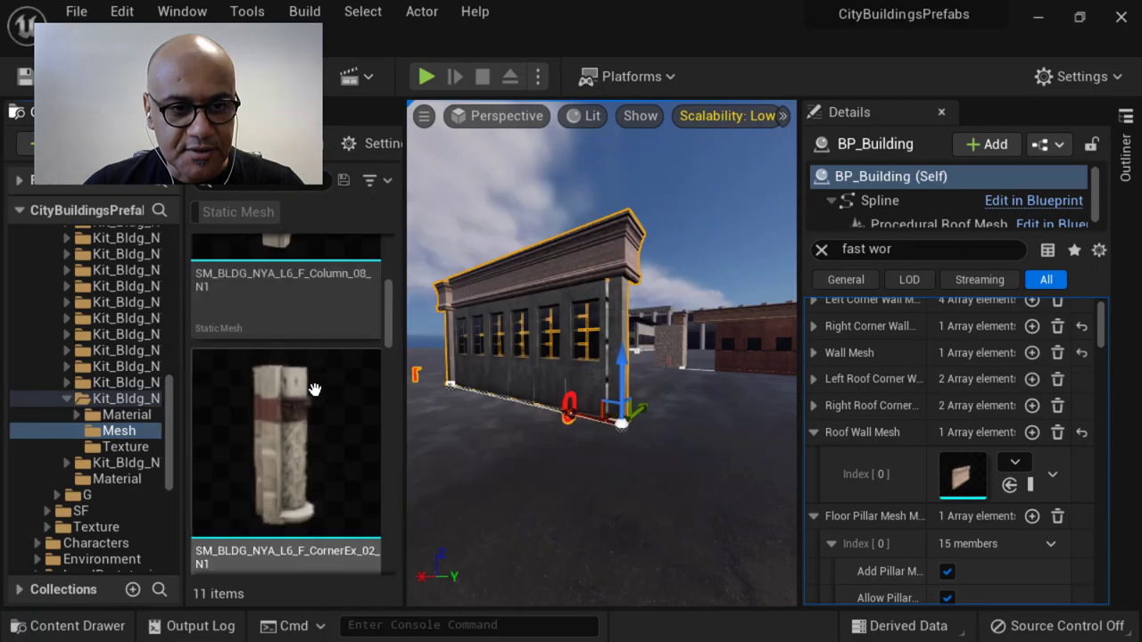
{"action": "scroll", "coordinate": [316, 459], "scroll_direction": "down", "scroll_amount": 5}
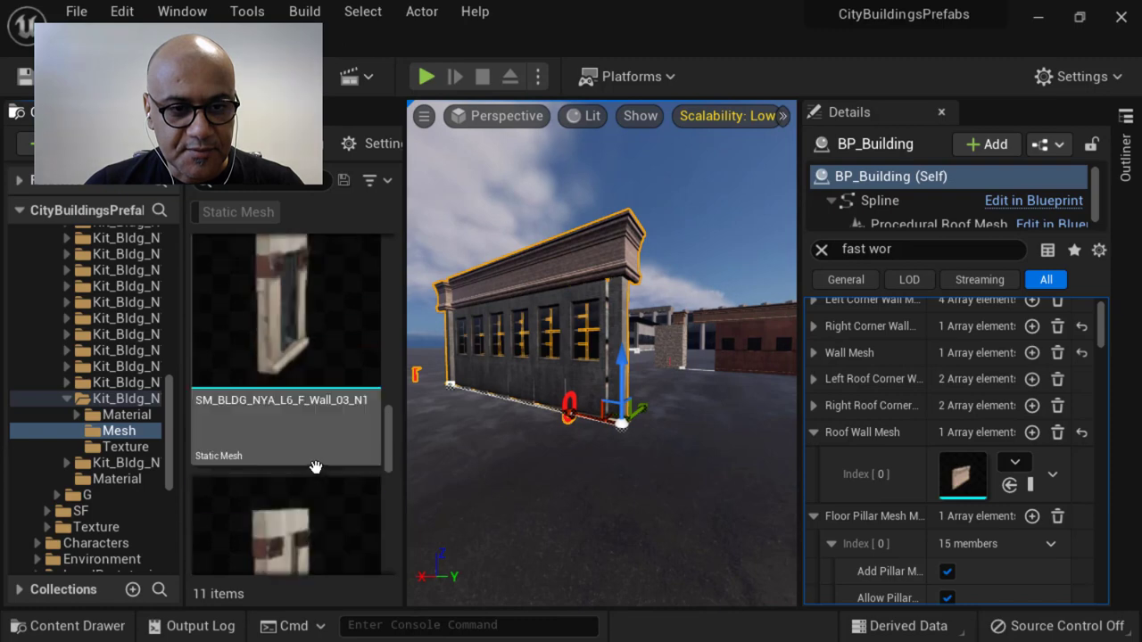
{"action": "scroll", "coordinate": [314, 477], "scroll_direction": "down", "scroll_amount": 3}
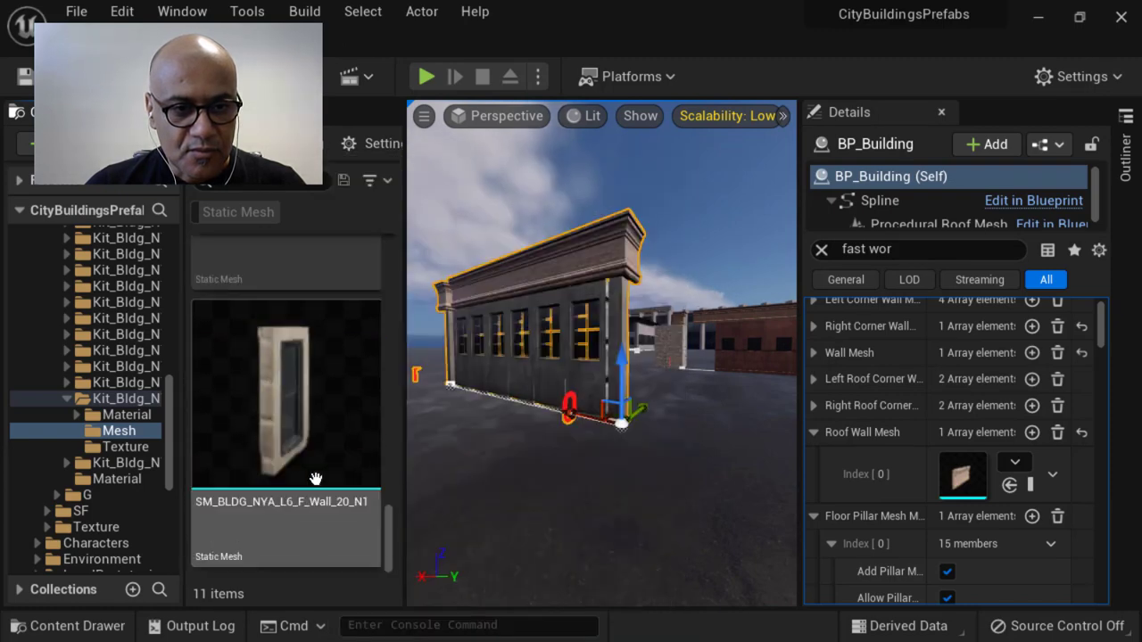
- Return to the L1 kits and check the meshes in the Mesh folder of Kit_Bldg_NYA_L1_C
{"action": "left_click_drag", "start_coordinate": [179, 362], "coordinate": [257, 362]}
{"action": "scroll", "coordinate": [90, 354], "scroll_direction": "up", "scroll_amount": 3}
{"action": "scroll", "coordinate": [89, 354], "scroll_direction": "up", "scroll_amount": 10}
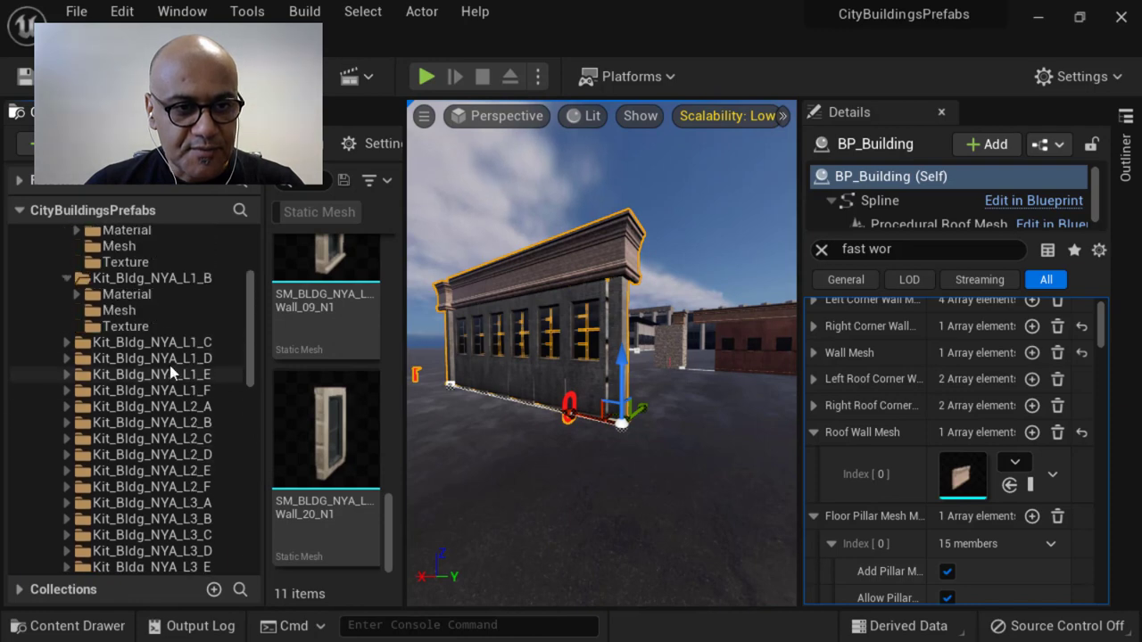
{"action": "left_click", "coordinate": [80, 342]}
{"action": "left_click", "coordinate": [125, 375]}
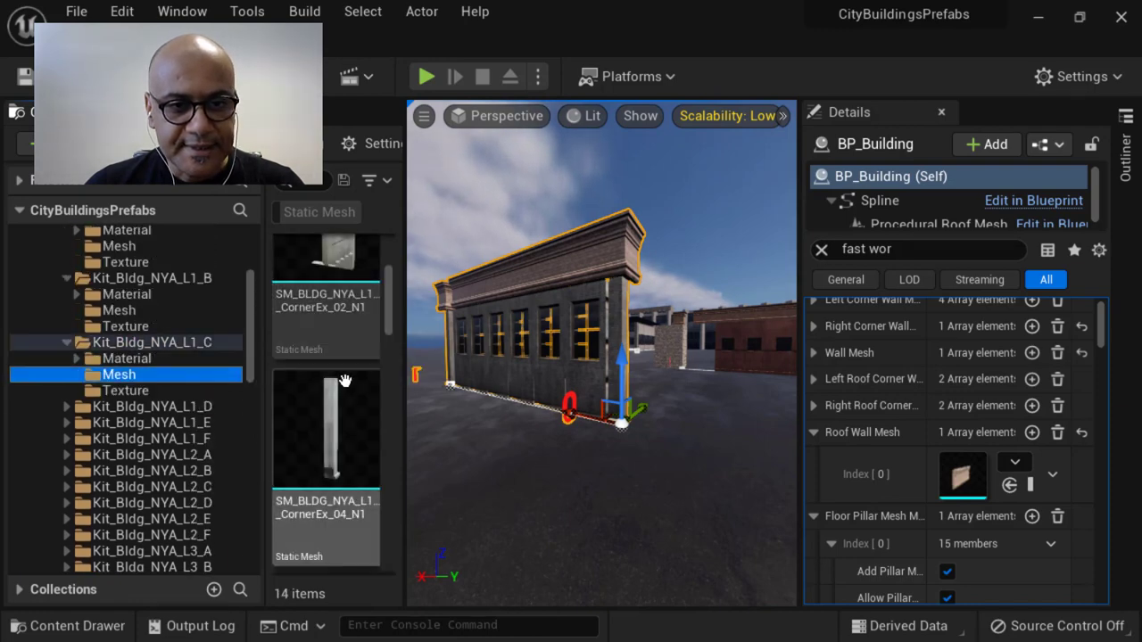
- Open the Mesh folder of Kit_Bldg_NYA_L1_E under Building/NY/A
{"action": "left_click", "coordinate": [174, 425]}
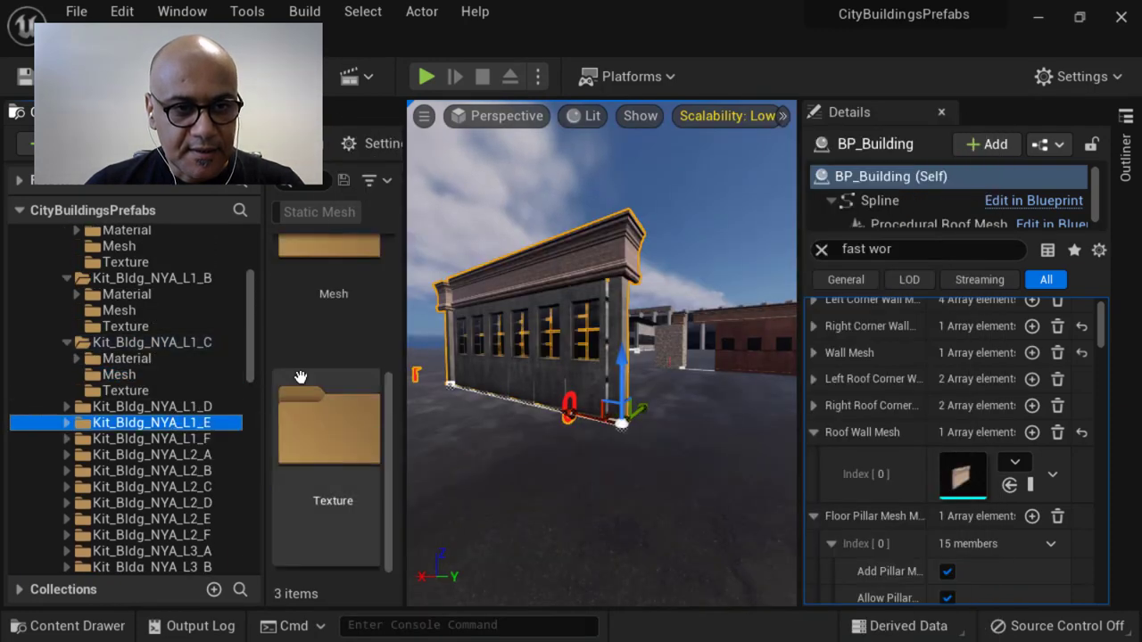
{"action": "left_click", "coordinate": [315, 393]}
{"action": "left_click", "coordinate": [331, 295]}
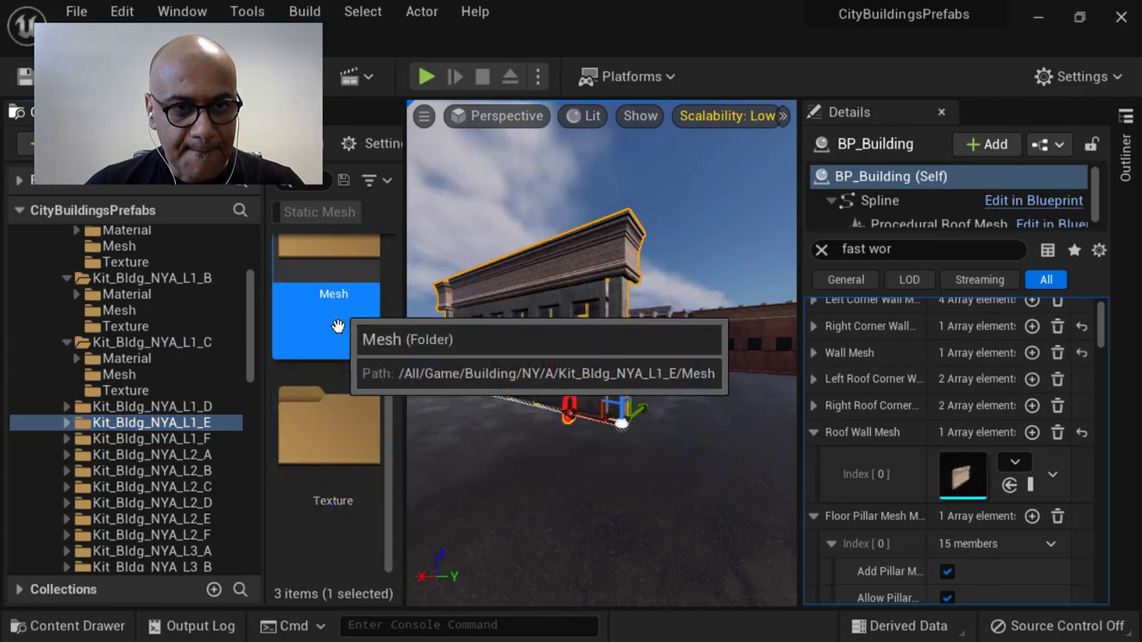
{"action": "double_click", "coordinate": [332, 307]}
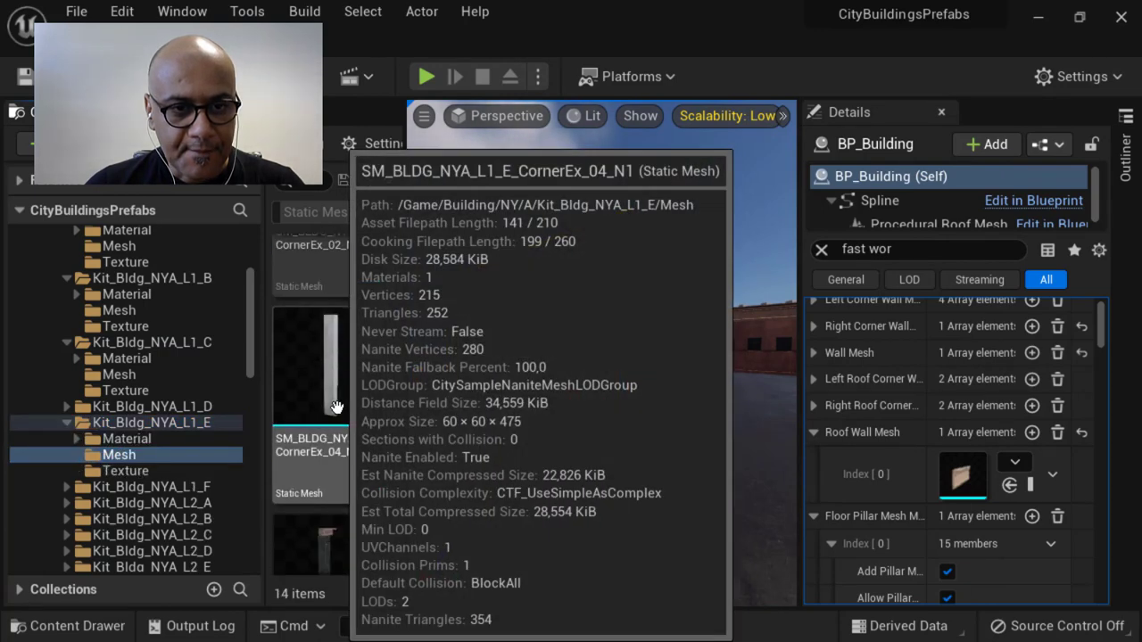
- Assign the static mesh SM_BLDG_NYA_L1_E_Wall_07_N1 to Index 0 of BP_Building's Roof Wall Mesh array
{"action": "scroll", "coordinate": [391, 351], "scroll_direction": "down", "scroll_amount": 2}
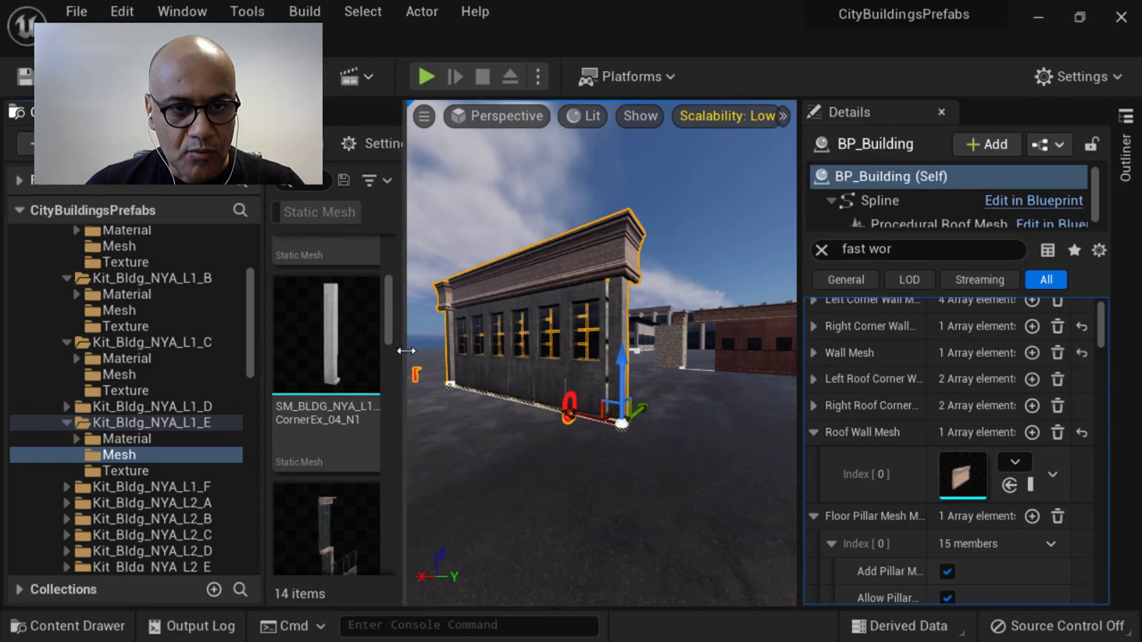
{"action": "left_click_drag", "start_coordinate": [434, 351], "coordinate": [492, 351]}
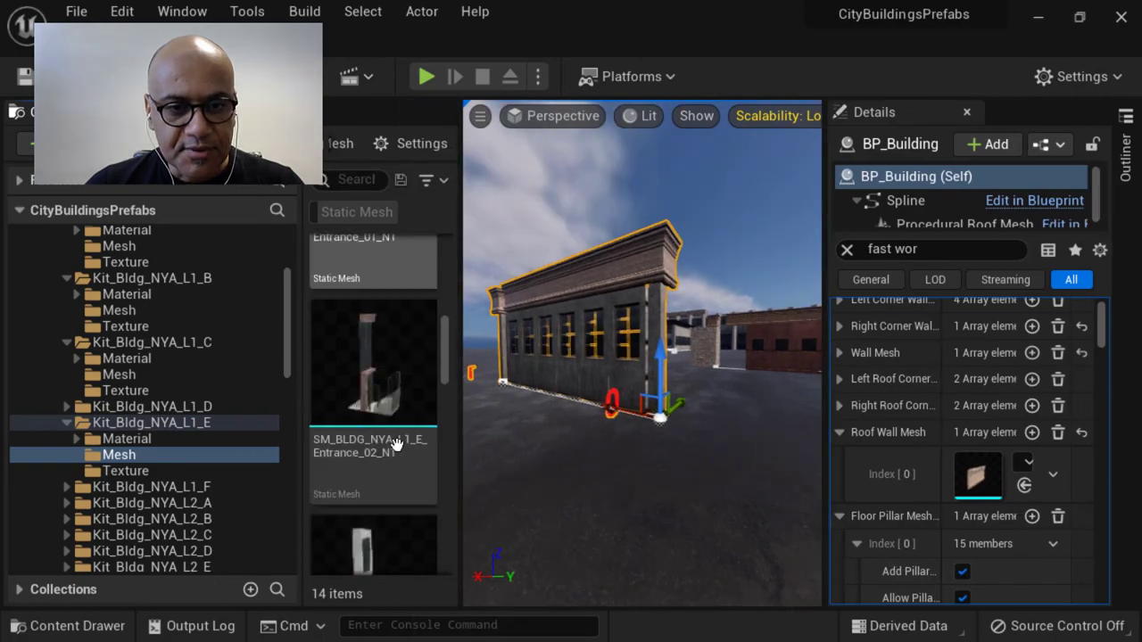
{"action": "scroll", "coordinate": [383, 473], "scroll_direction": "down", "scroll_amount": 3}
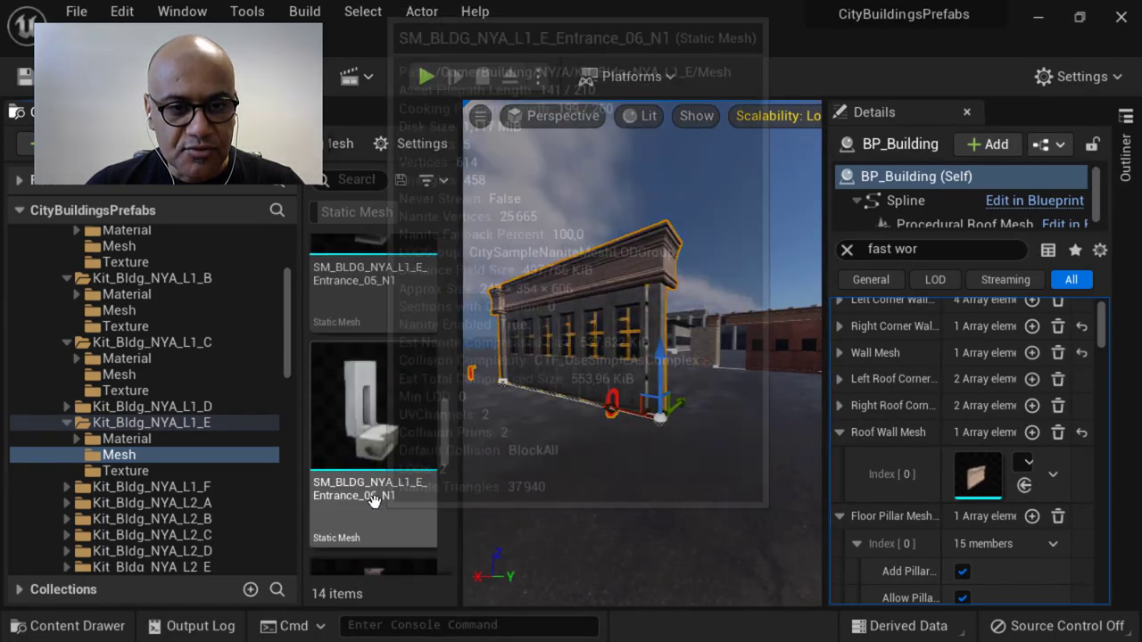
{"action": "scroll", "coordinate": [373, 506], "scroll_direction": "down", "scroll_amount": 3}
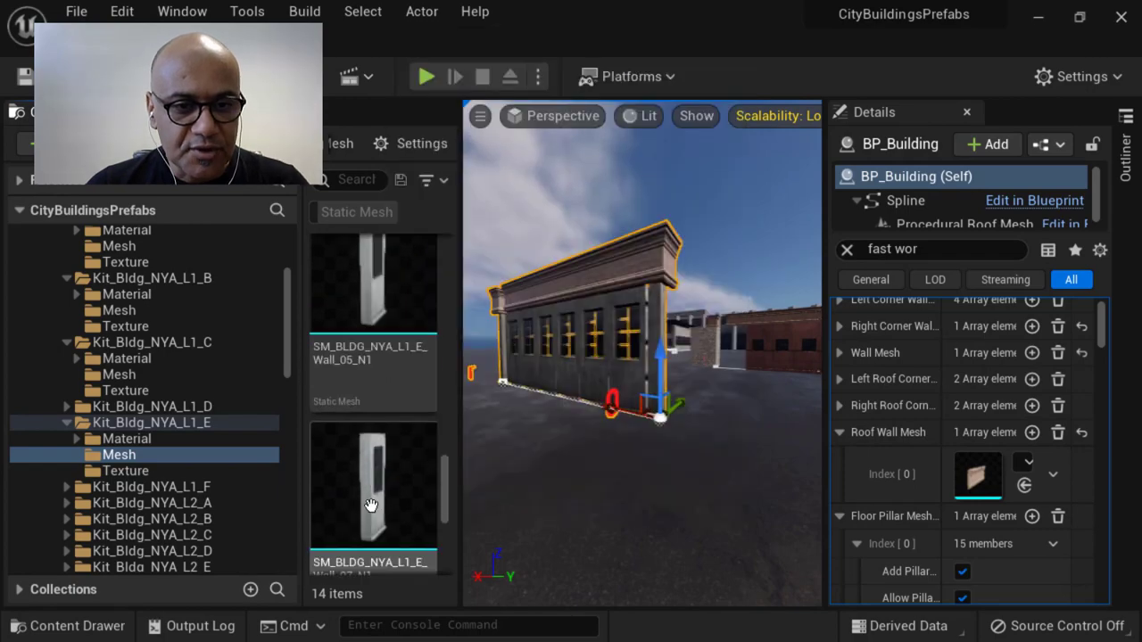
{"action": "left_click", "coordinate": [1025, 486]}
{"action": "mouse_move", "coordinate": [658, 454]}
{"action": "right_mouse_down"}
{"action": "mouse_move", "coordinate": [580, 450]}
{"action": "mouse_move", "coordinate": [658, 443]}
{"action": "right_mouse_up"}
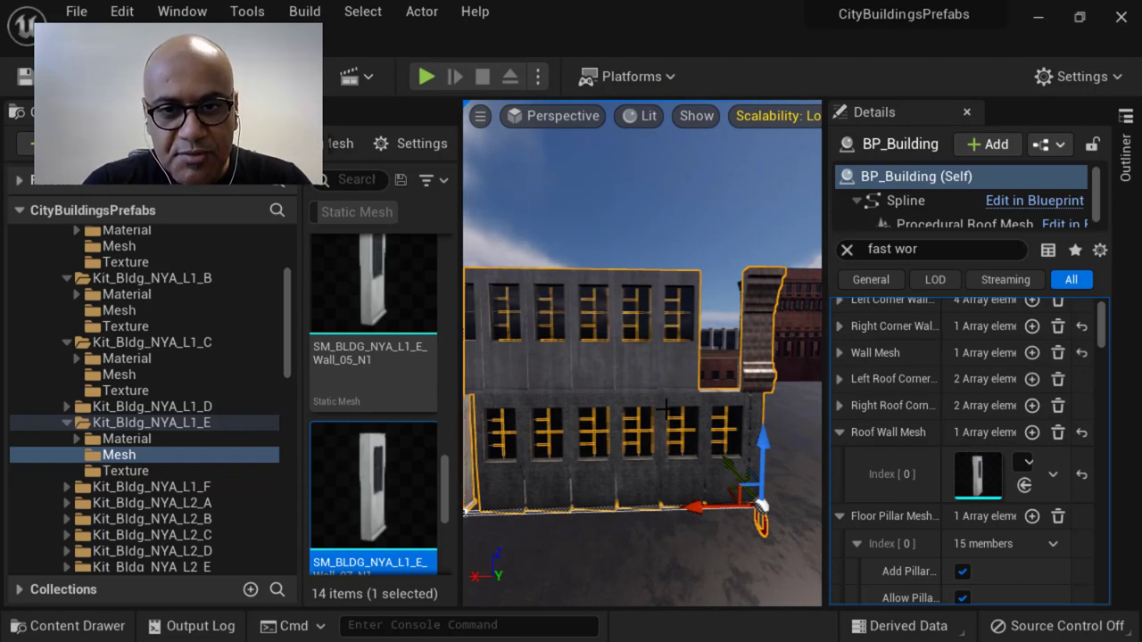
- Clear the fast workflow filter and search BP_Building's properties for "number"
{"action": "left_click", "coordinate": [847, 251]}
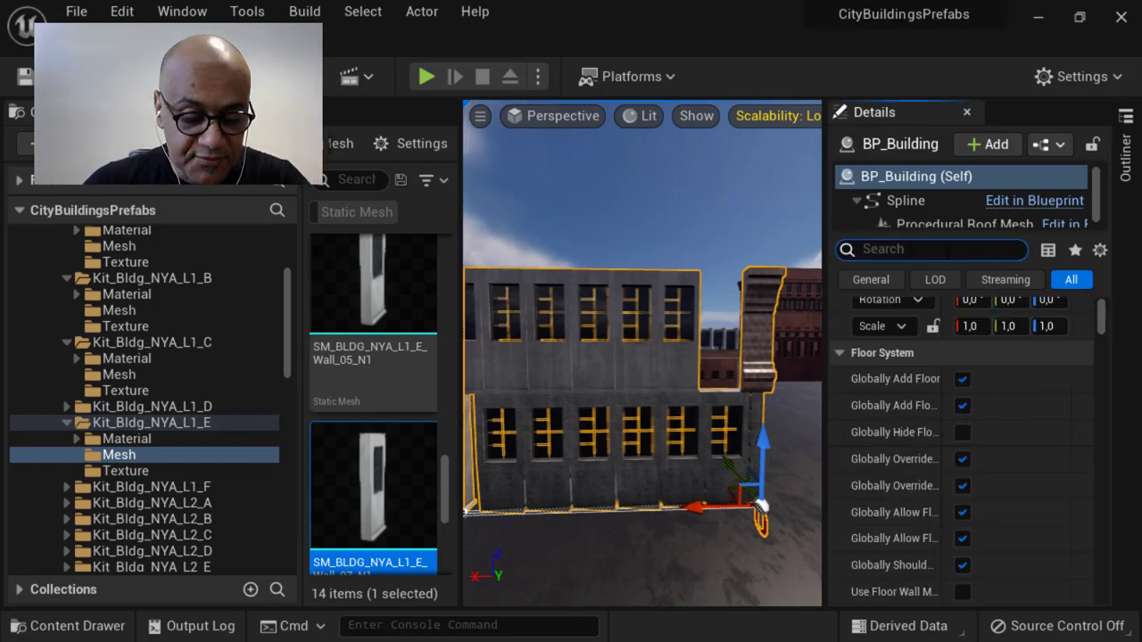
{"action": "type", "text": "numl"}
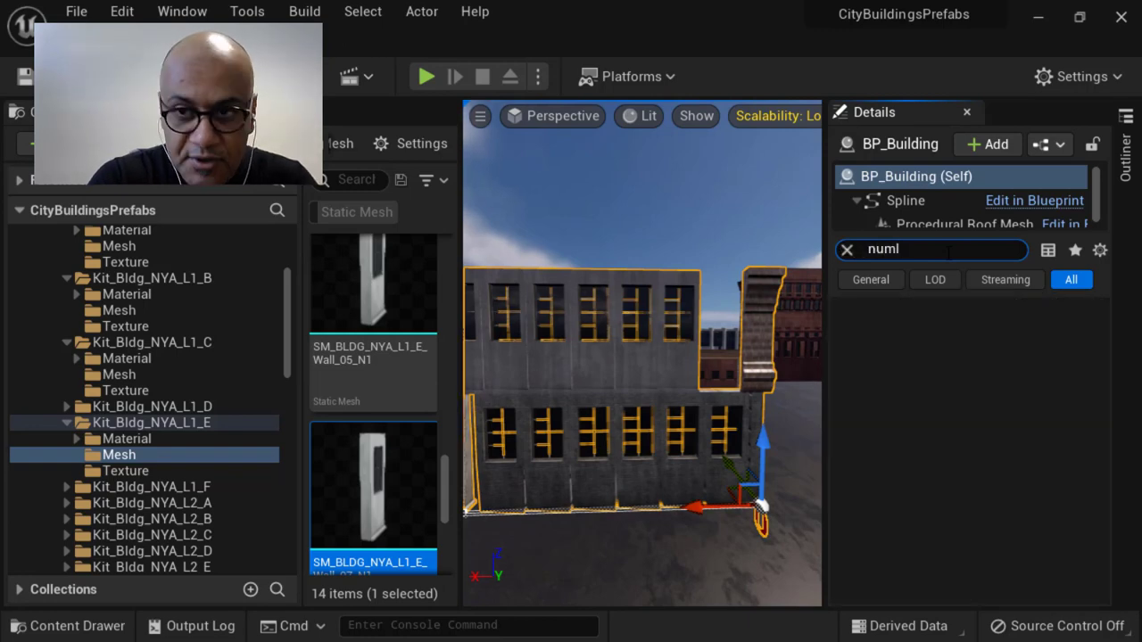
{"action": "key", "text": "BackSpace"}
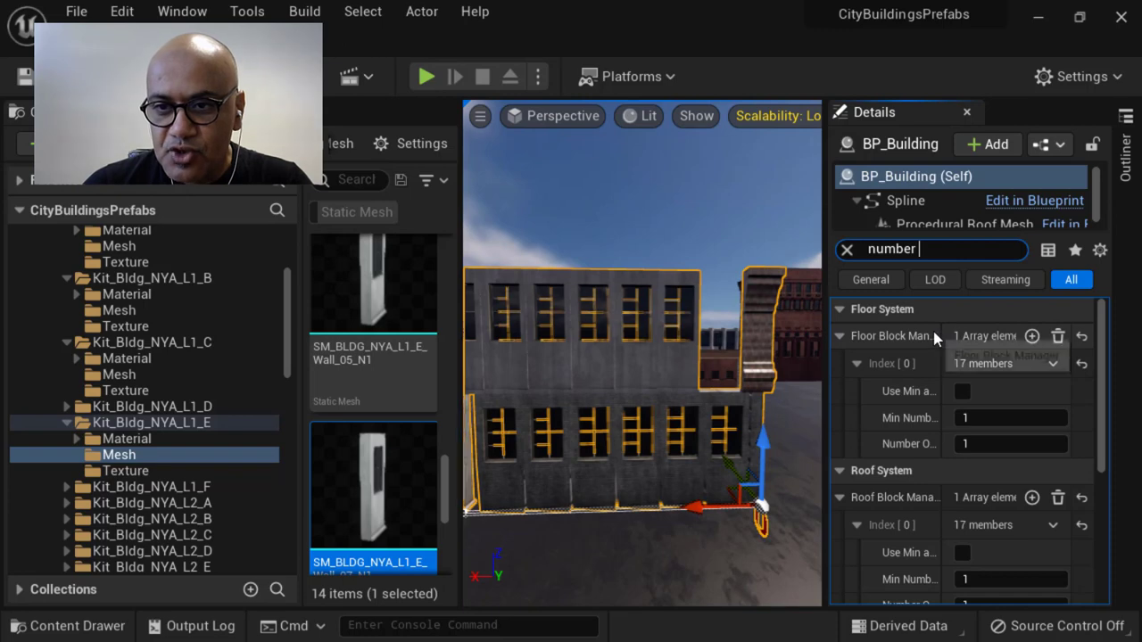
- Set the Number Of Floor in Index 0 of BP_Building's Floor Block Manager to 5
{"action": "left_click_drag", "start_coordinate": [943, 335], "coordinate": [973, 332]}
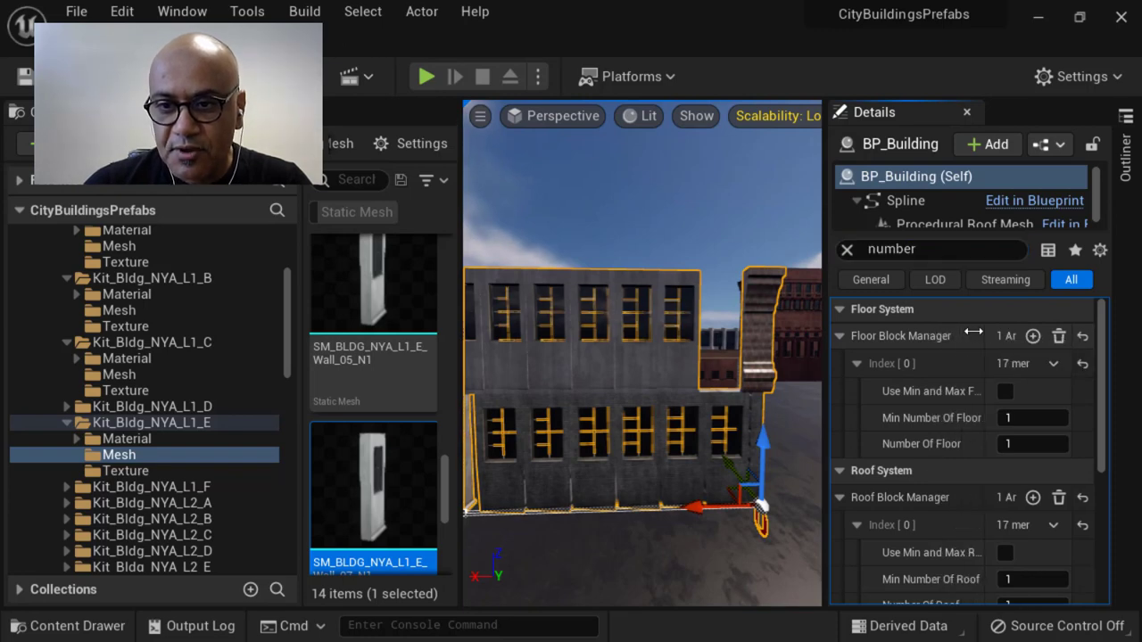
{"action": "left_click", "coordinate": [1014, 444]}
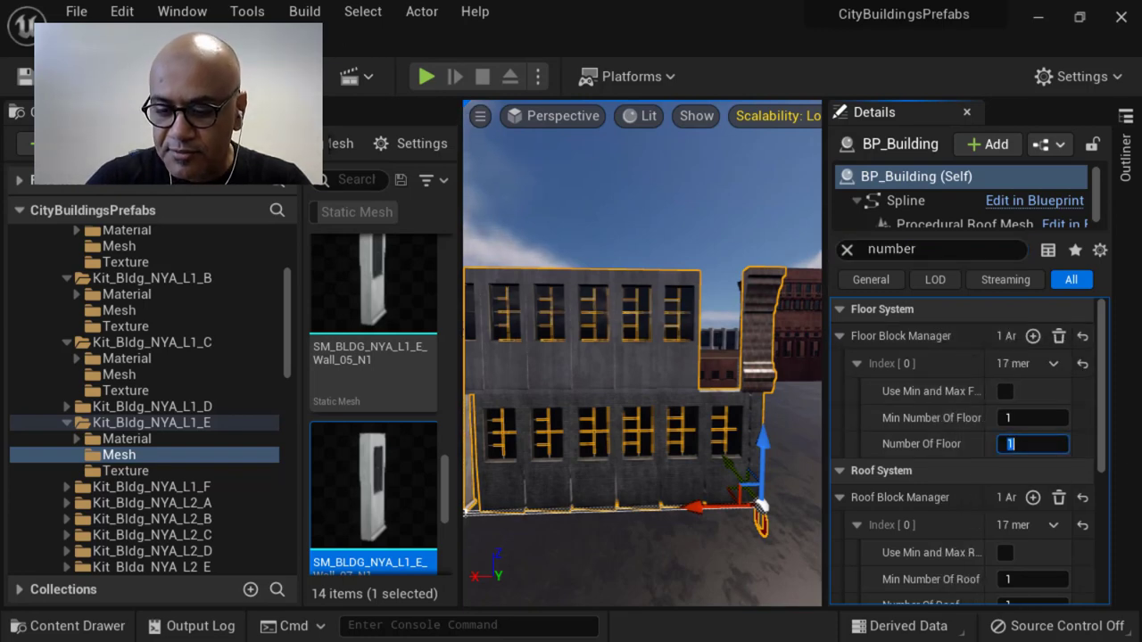
{"action": "key", "text": "Return"}
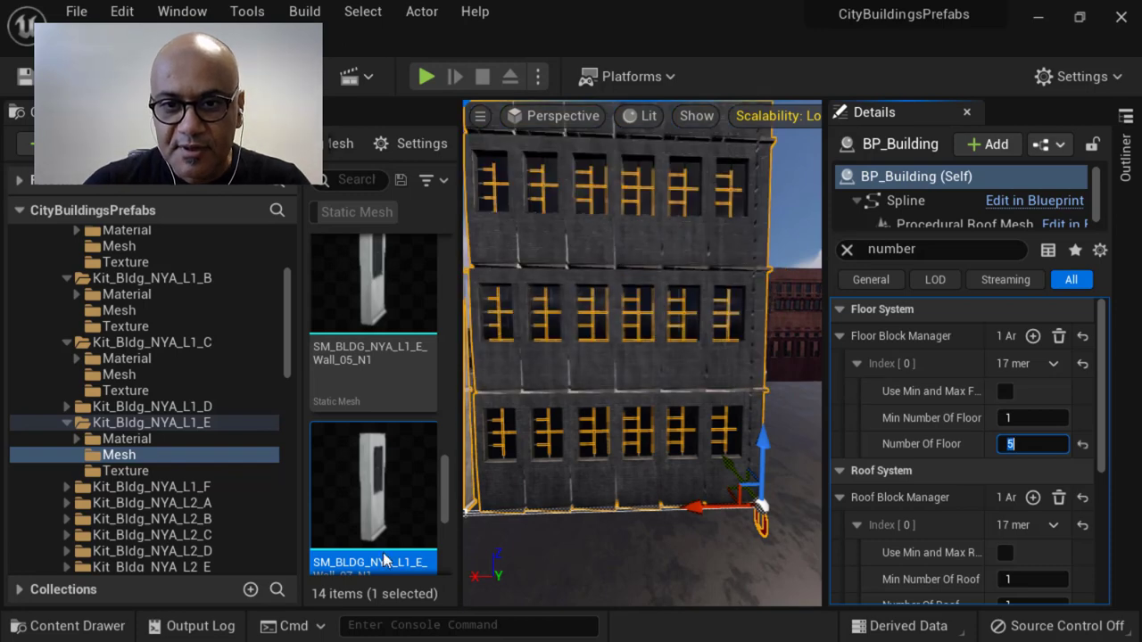
- Narrow the Content Browser and its folder tree to give the viewport more room for inspecting the building's full height
{"action": "scroll", "coordinate": [375, 535], "scroll_direction": "down", "scroll_amount": 2}
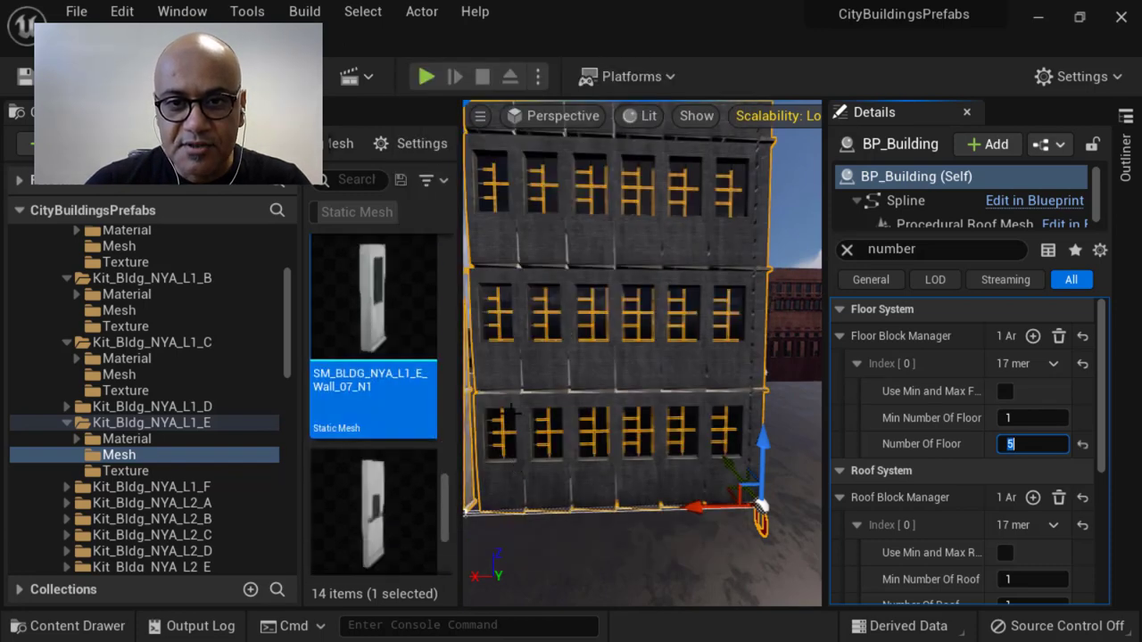
{"action": "left_click", "coordinate": [273, 292]}
{"action": "left_click_drag", "start_coordinate": [273, 292], "coordinate": [186, 289]}
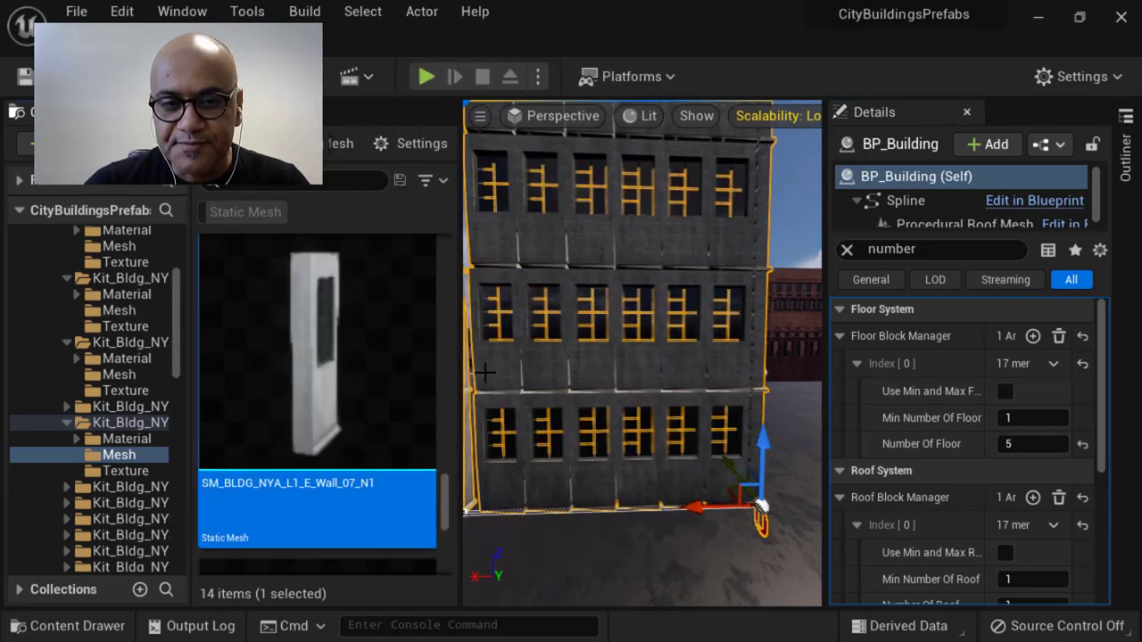
{"action": "left_click_drag", "start_coordinate": [275, 338], "coordinate": [273, 338]}
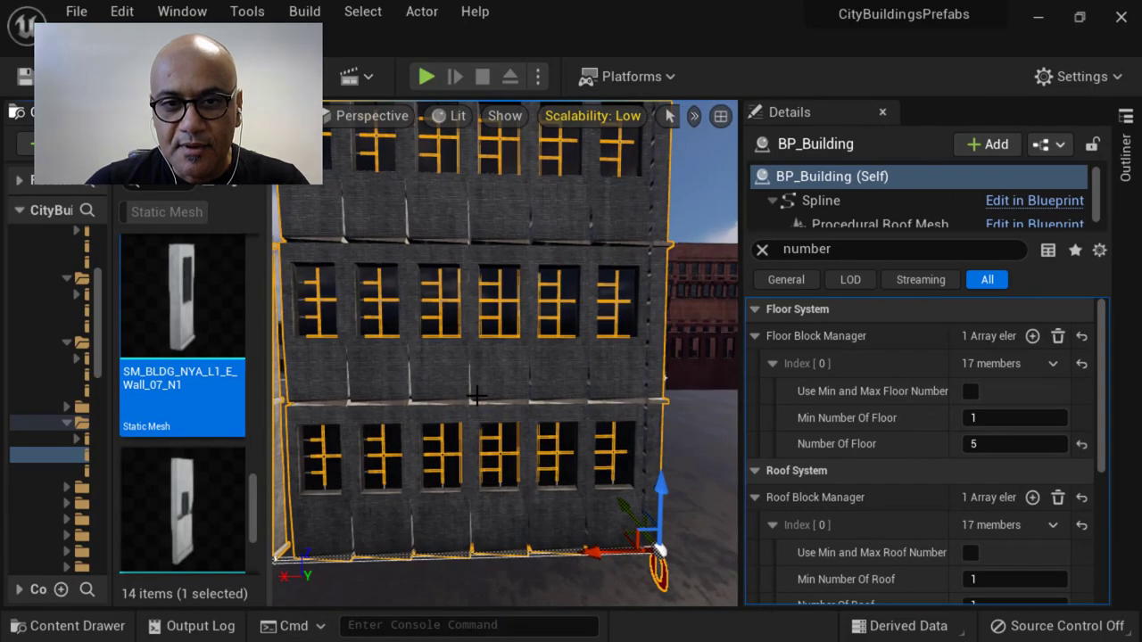
{"action": "scroll", "coordinate": [610, 379], "scroll_direction": "down", "scroll_amount": 5}
{"action": "scroll", "coordinate": [505, 356], "scroll_direction": "up", "scroll_amount": 5}
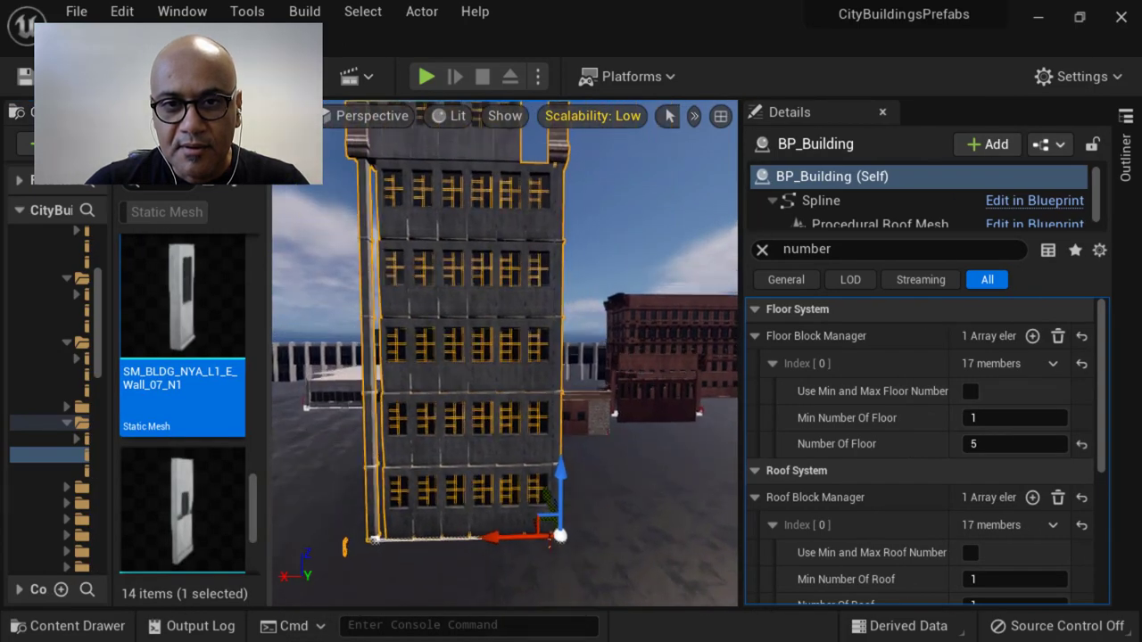